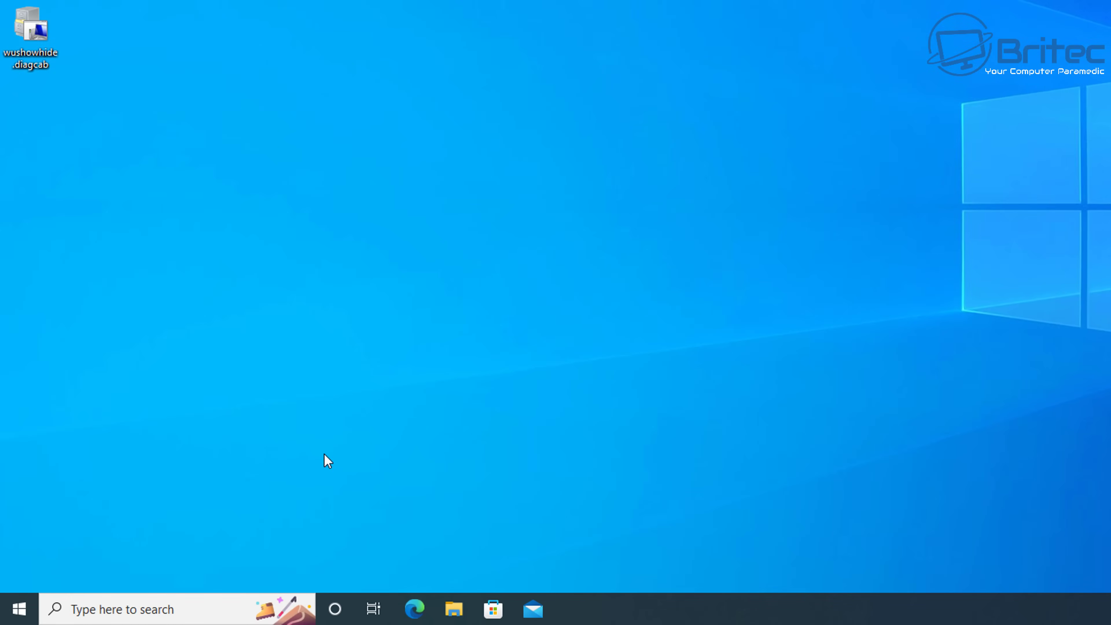
- Launch Registry Editor with administrator approval from a Windows search for regedit
left_click(104, 609)
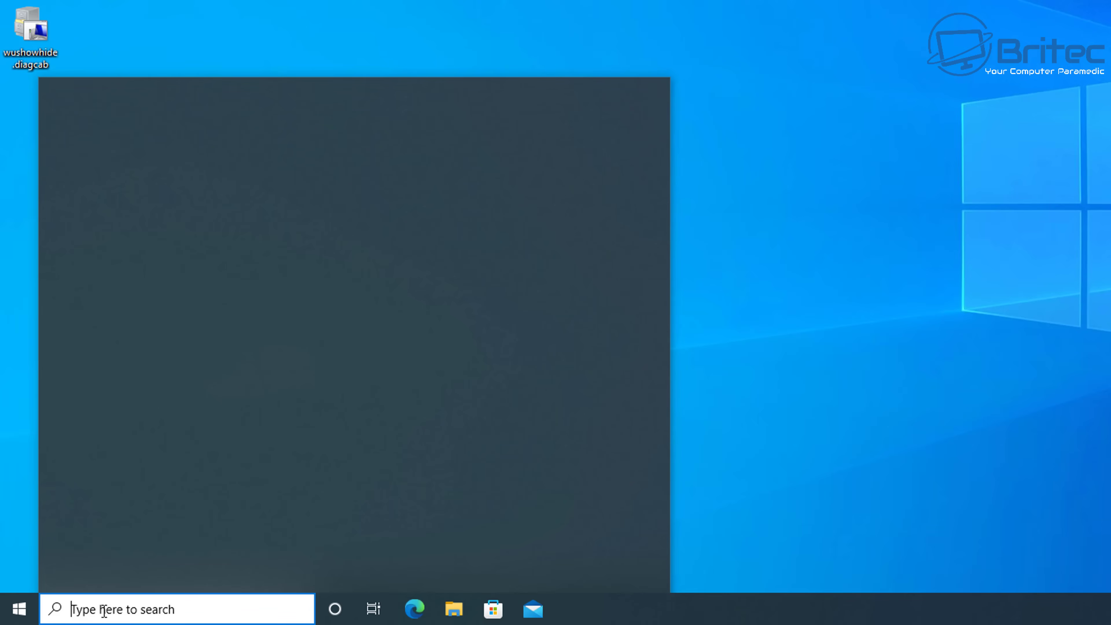
type("regedit")
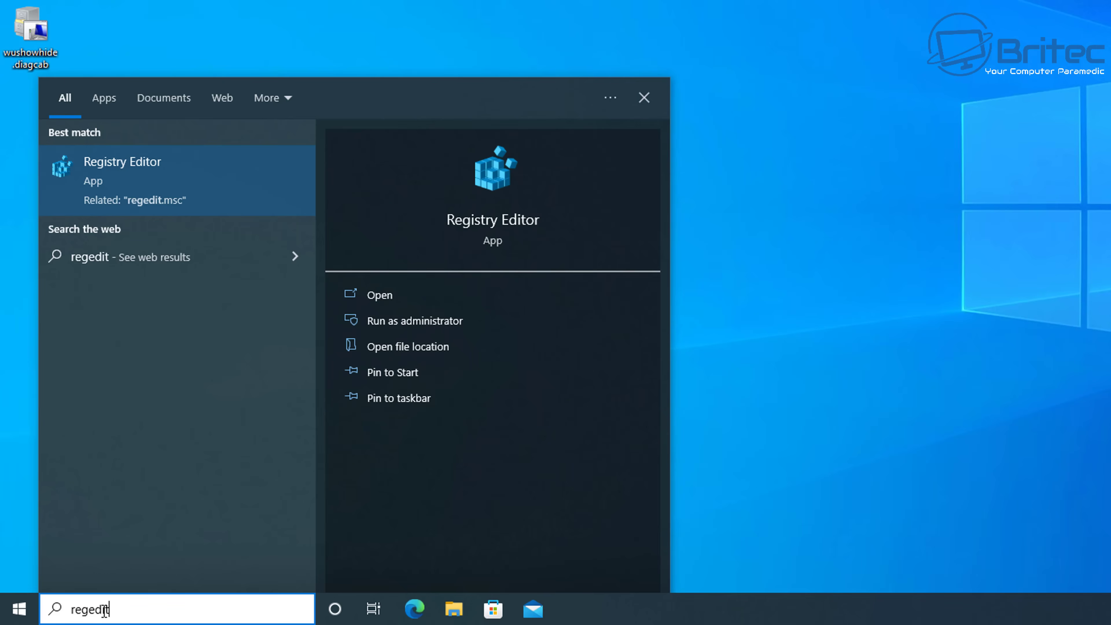
left_click(139, 161)
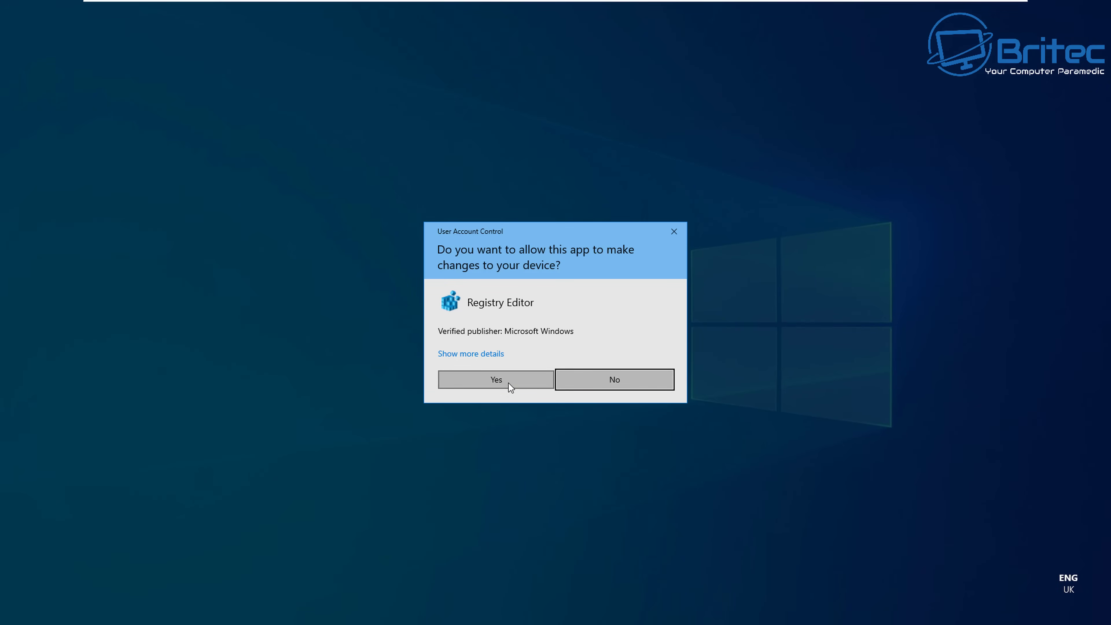
left_click(509, 383)
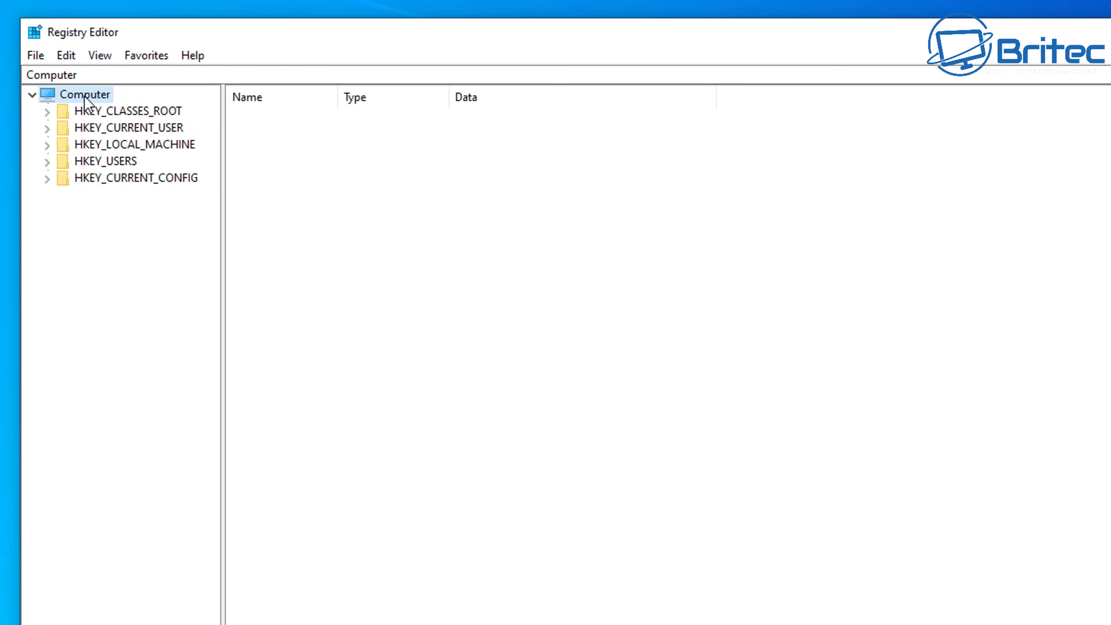
- Expand HKEY_LOCAL_MACHINE\SOFTWARE\Policies\Microsoft\Windows, widening the key tree so full names show
left_click(140, 151)
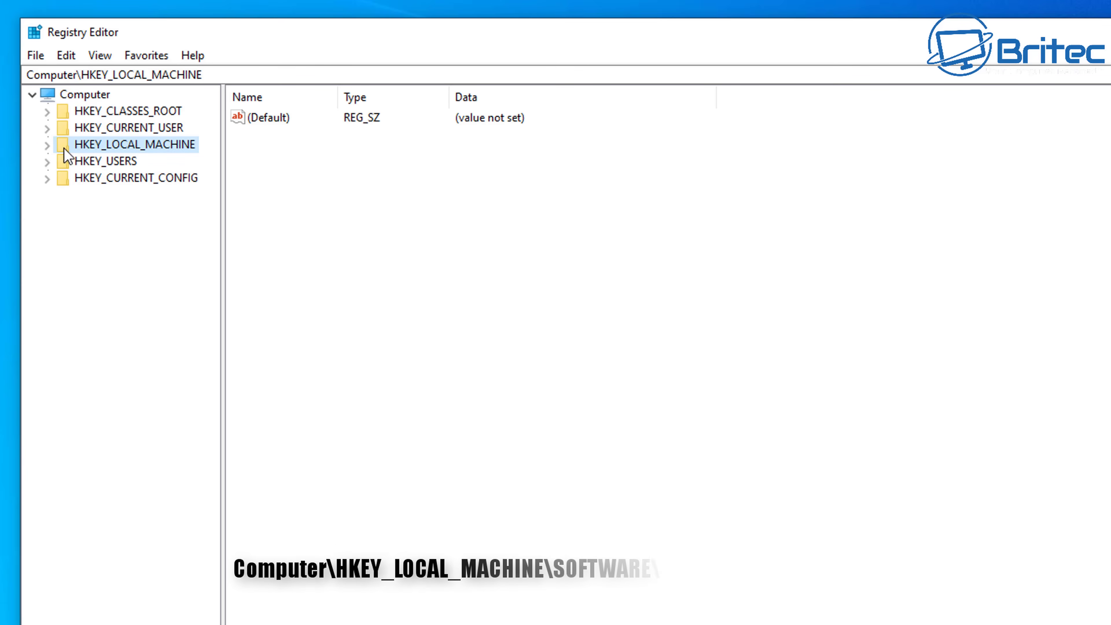
left_click(46, 146)
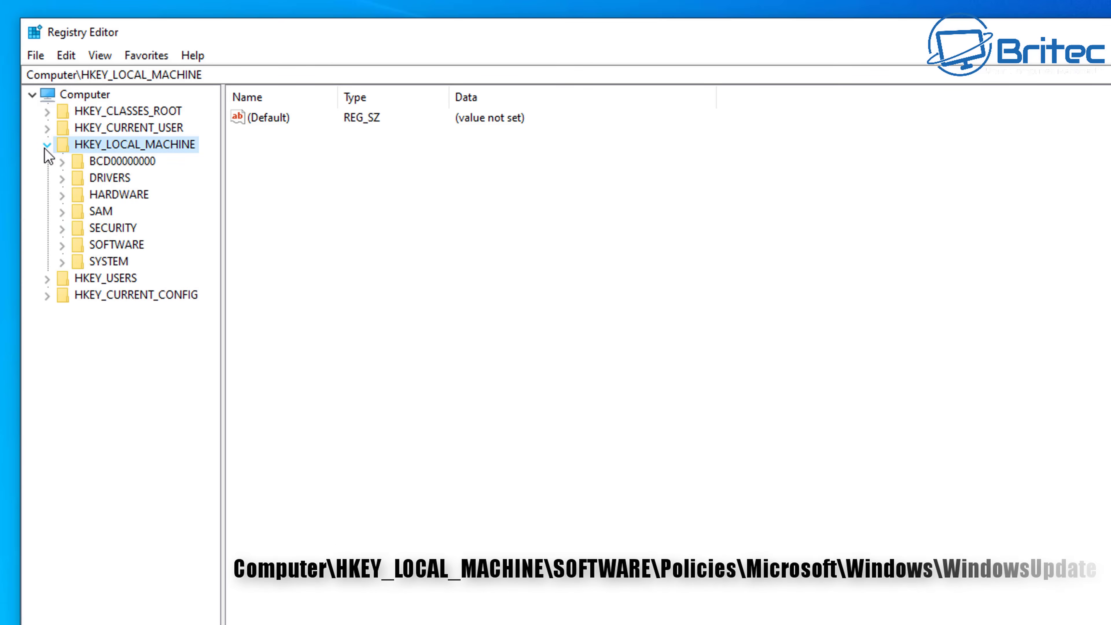
left_click(115, 248)
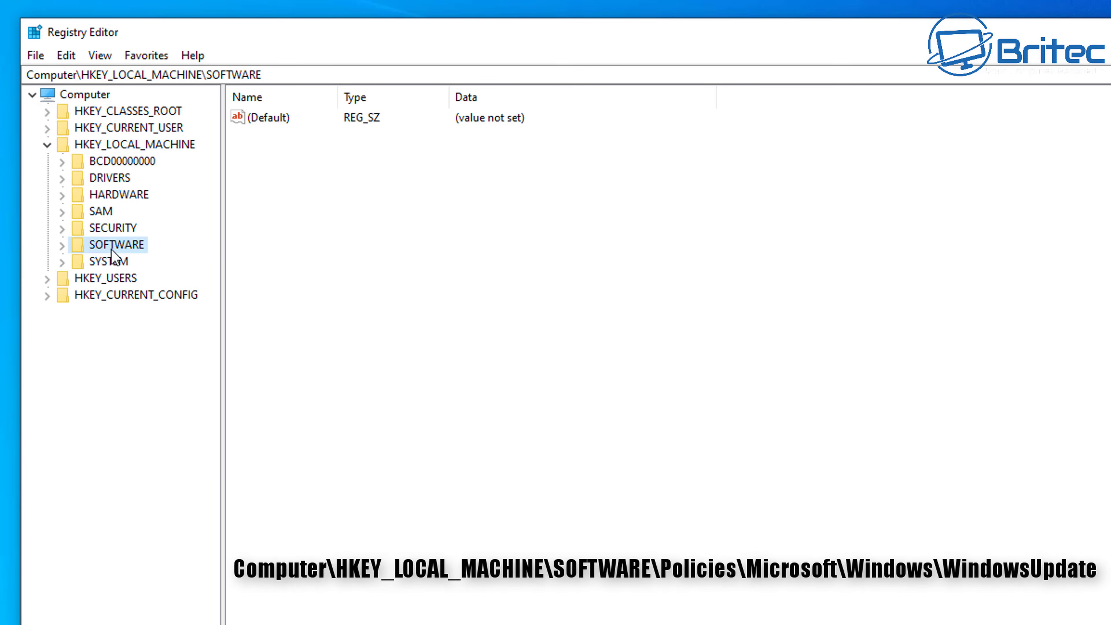
left_click(61, 245)
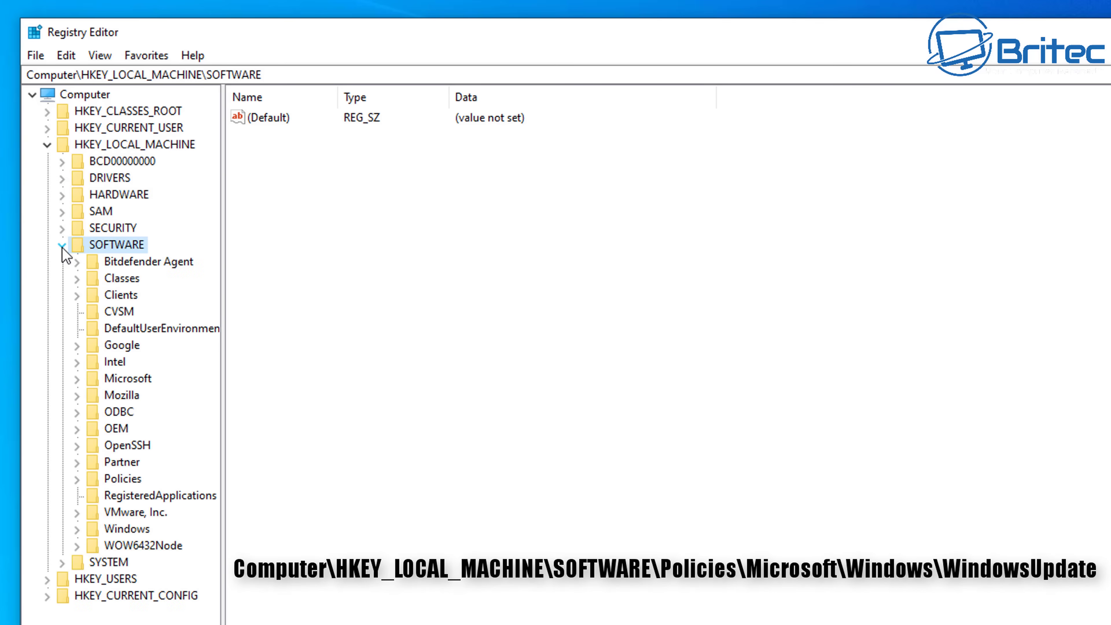
left_click(139, 479)
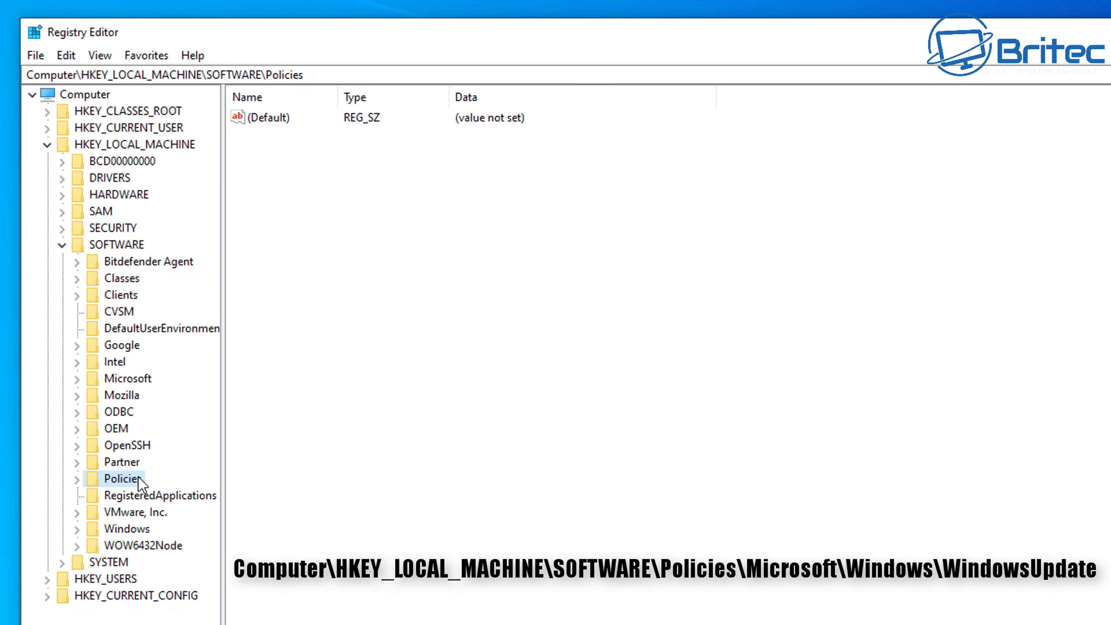
left_click(77, 479)
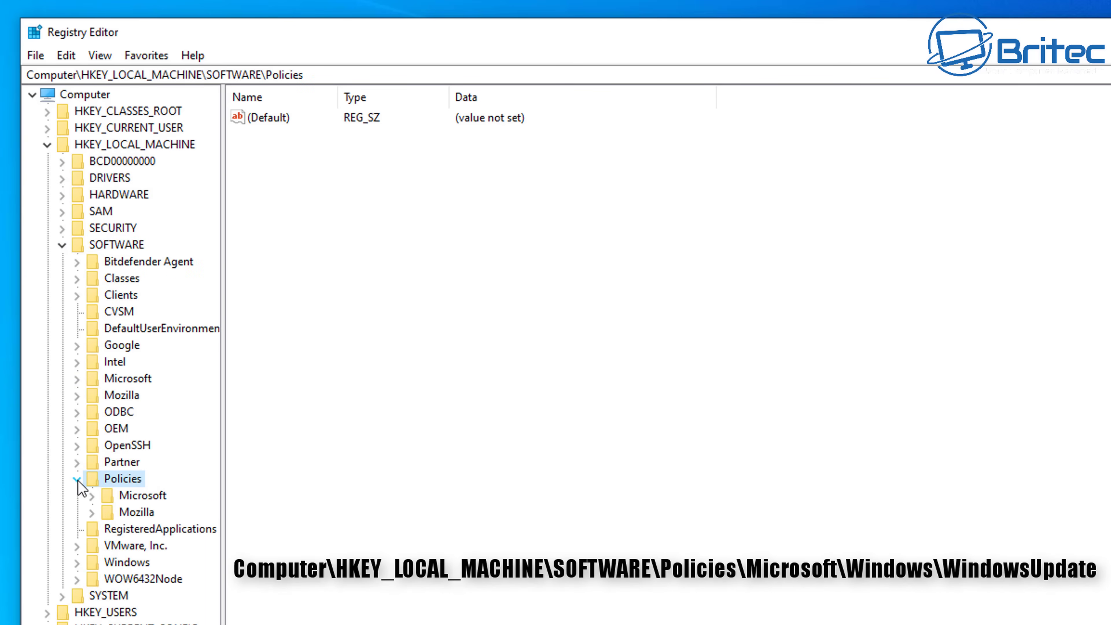
left_click(148, 500)
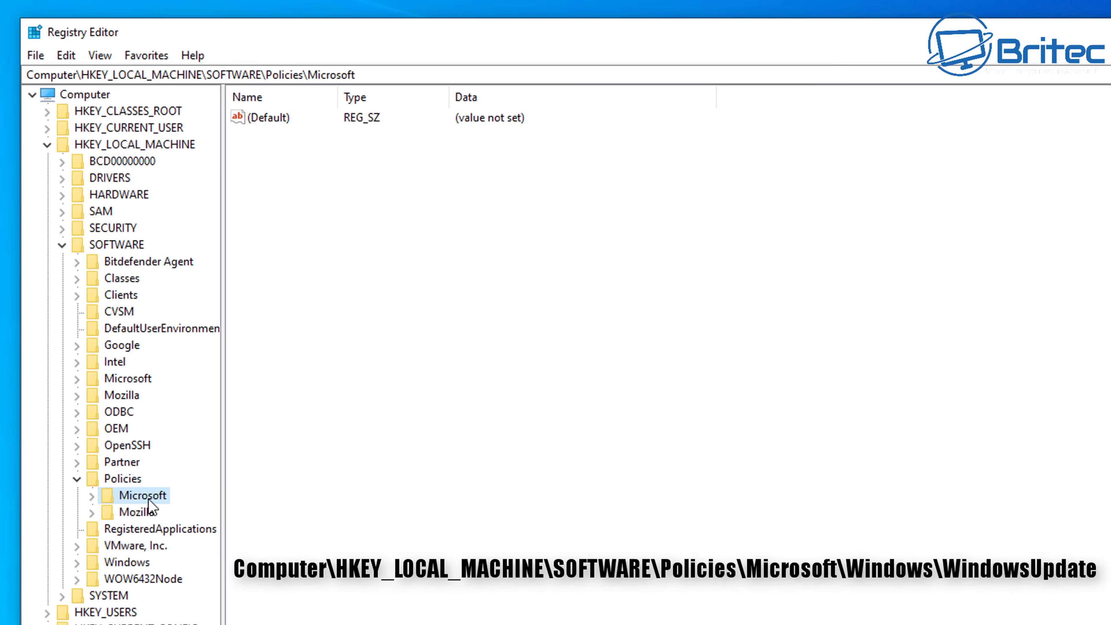
left_click(92, 499)
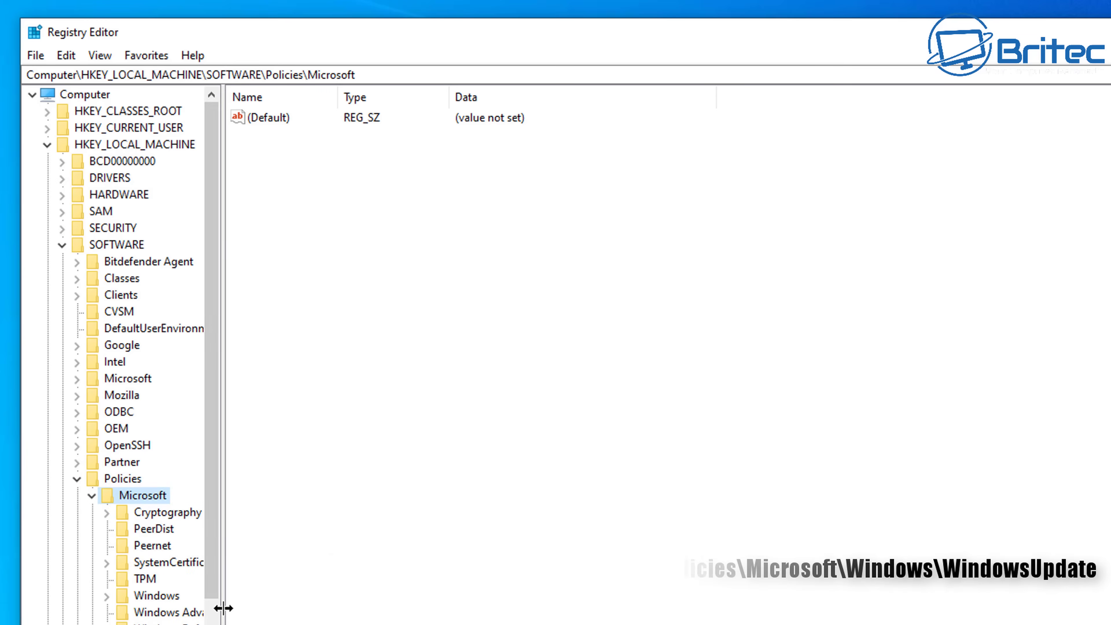
left_click_drag(221, 607, 290, 610)
left_click(153, 597)
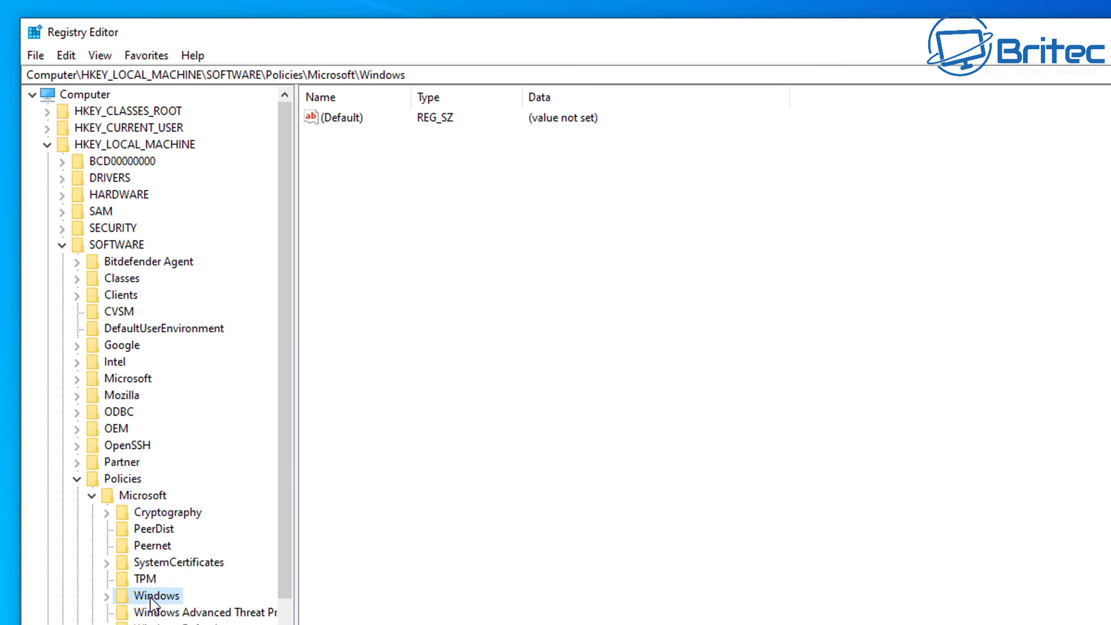
left_click(108, 598)
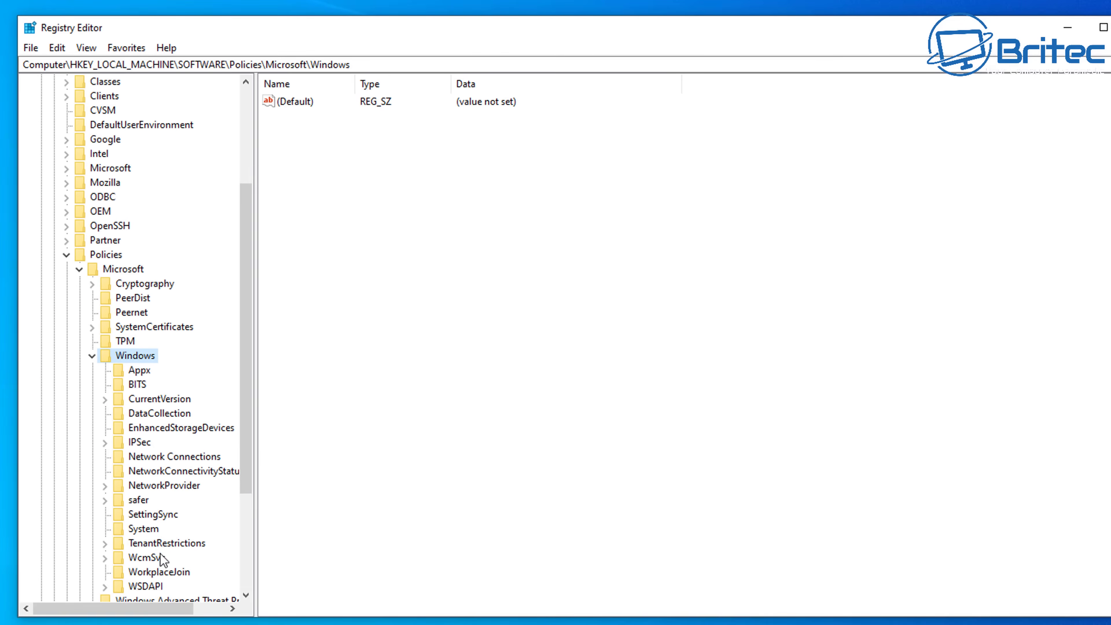
- Create a new key under Policies\Microsoft\Windows and rename it WindowsUpdate
right_click(131, 357)
mouse_move(239, 386)
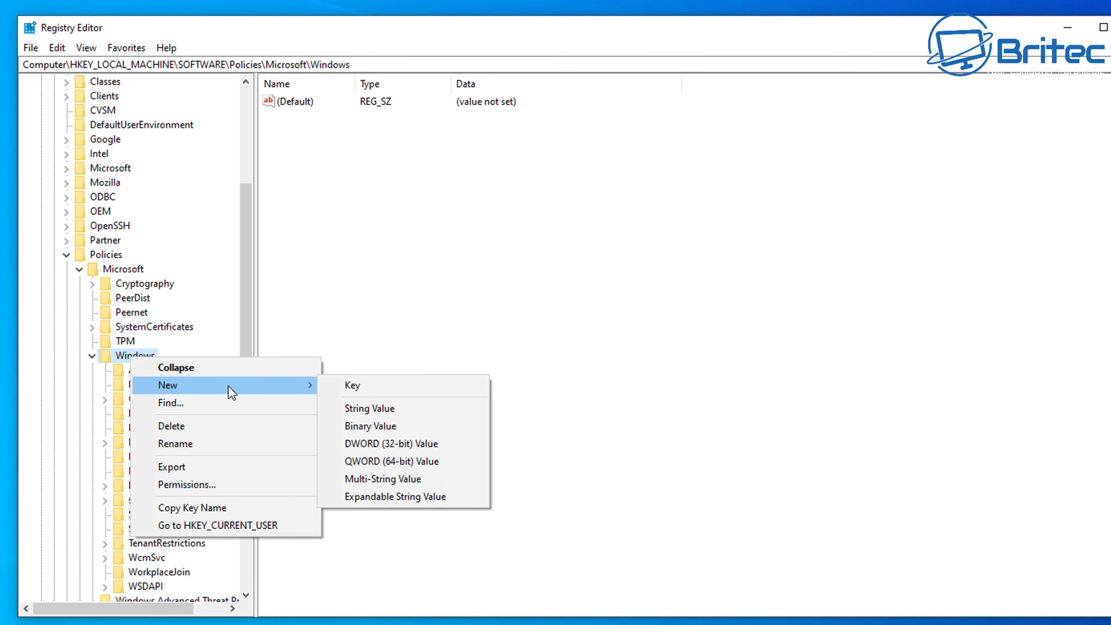
left_click(365, 384)
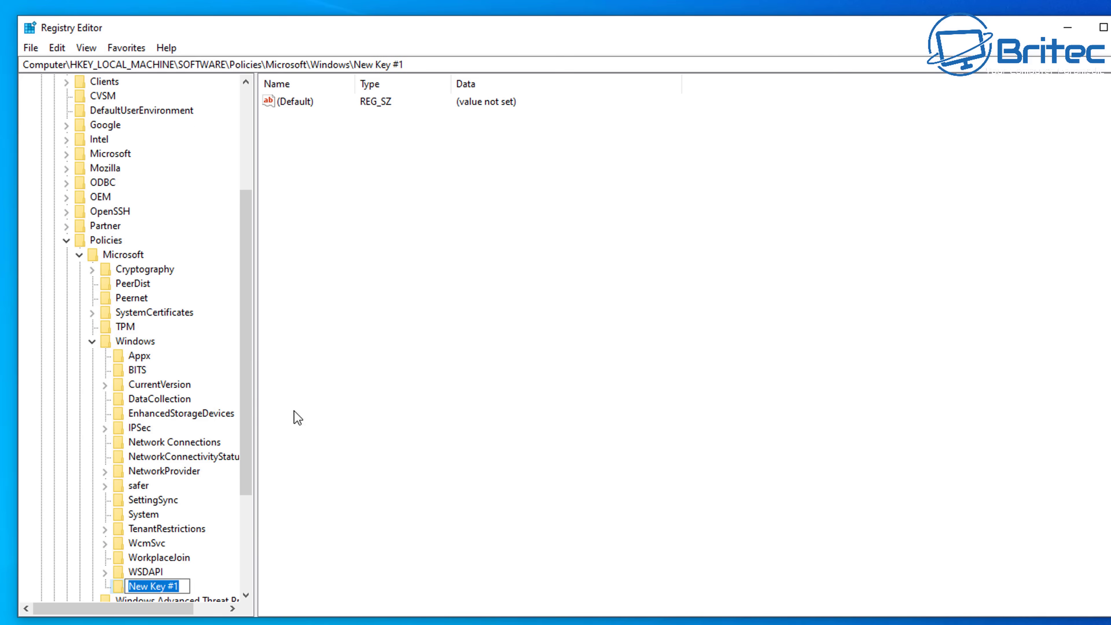
left_click_drag(250, 421, 255, 463)
right_click(152, 514)
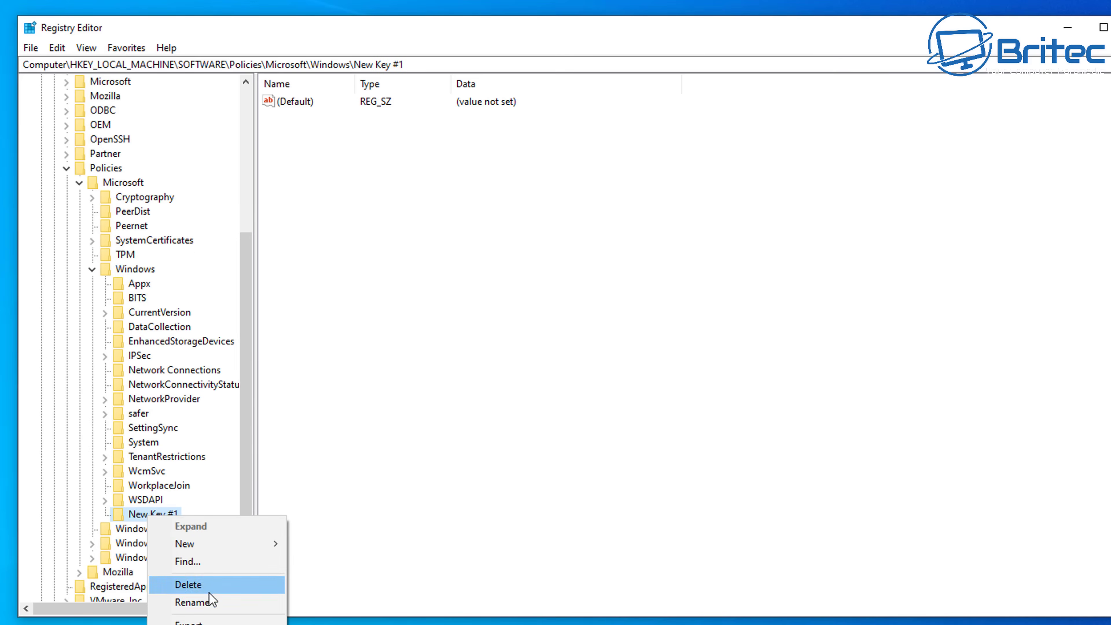
left_click(192, 602)
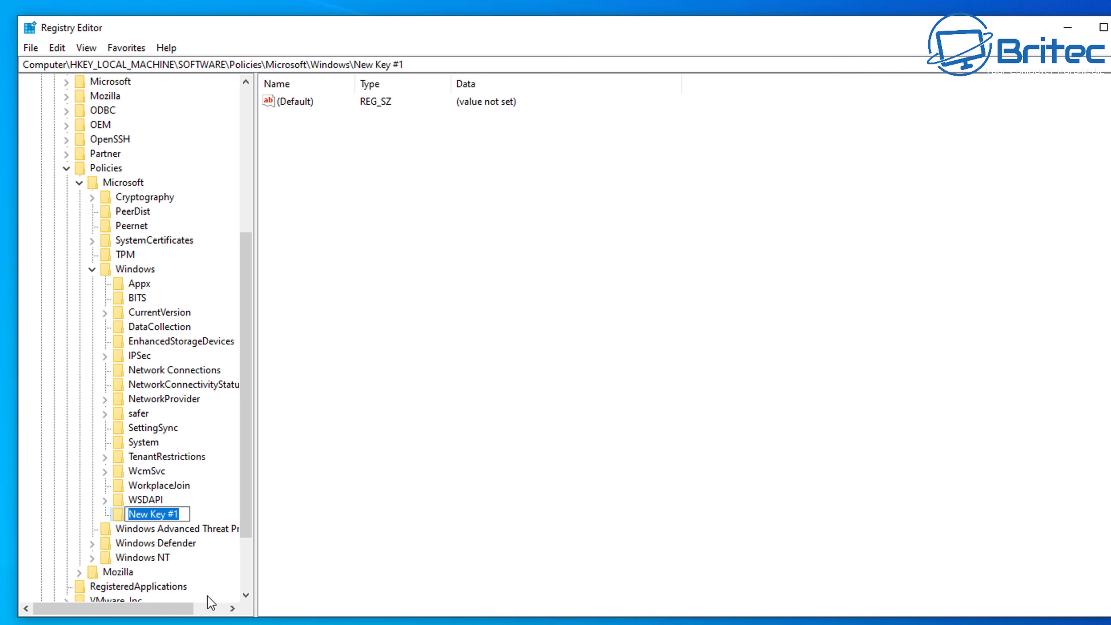
type("Win")
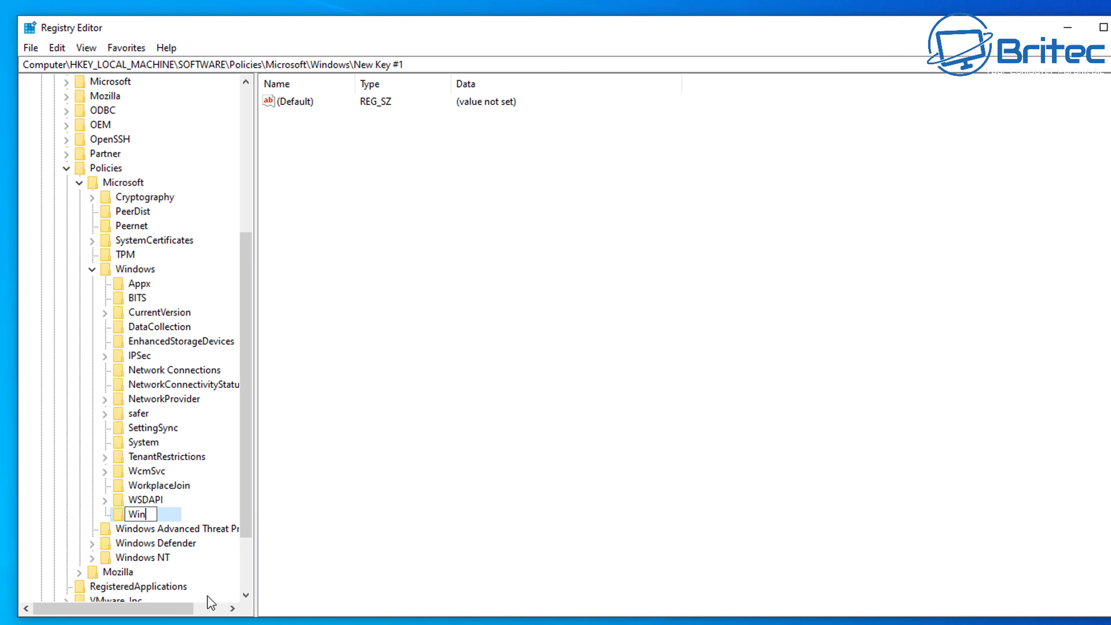
type("dowsUpdate")
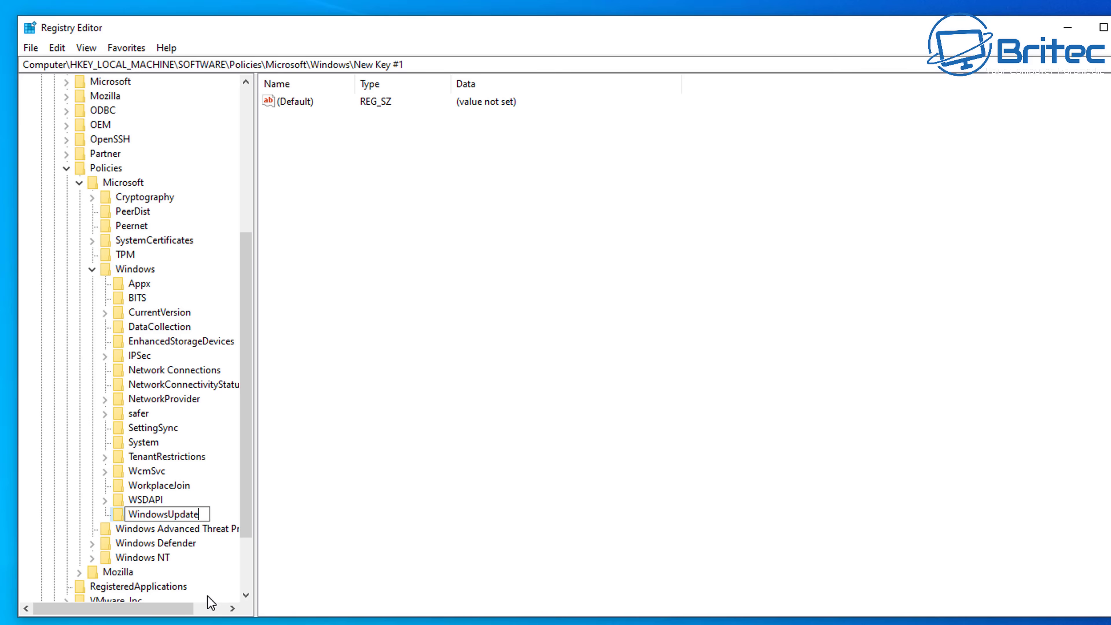
key("Return")
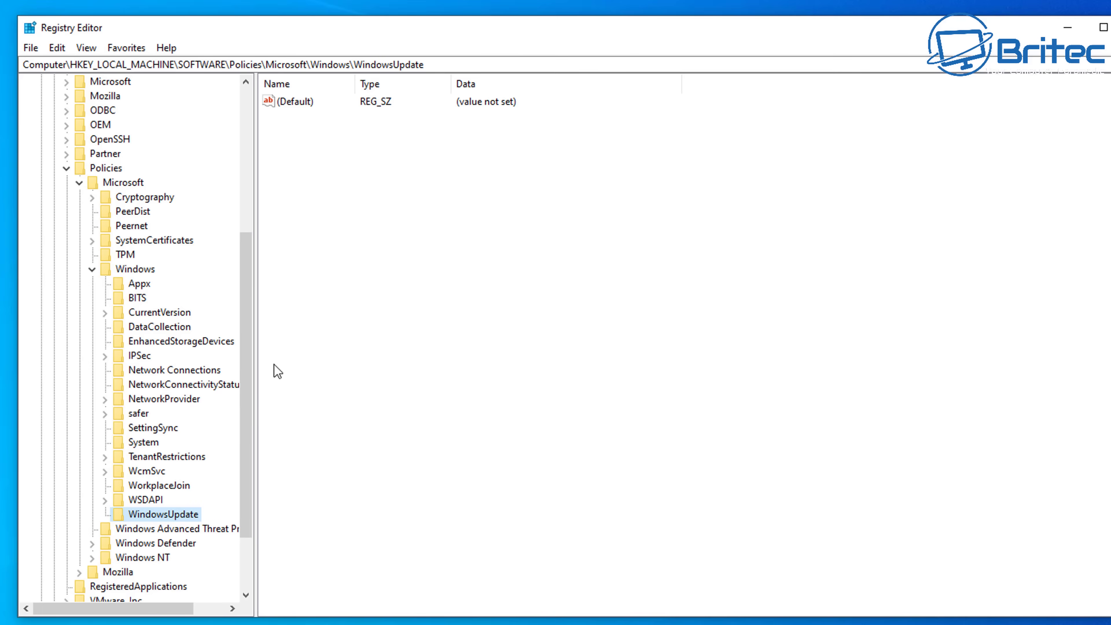
- Add a 32-bit DWORD value named TargetReleaseVersion to the WindowsUpdate key
right_click(330, 165)
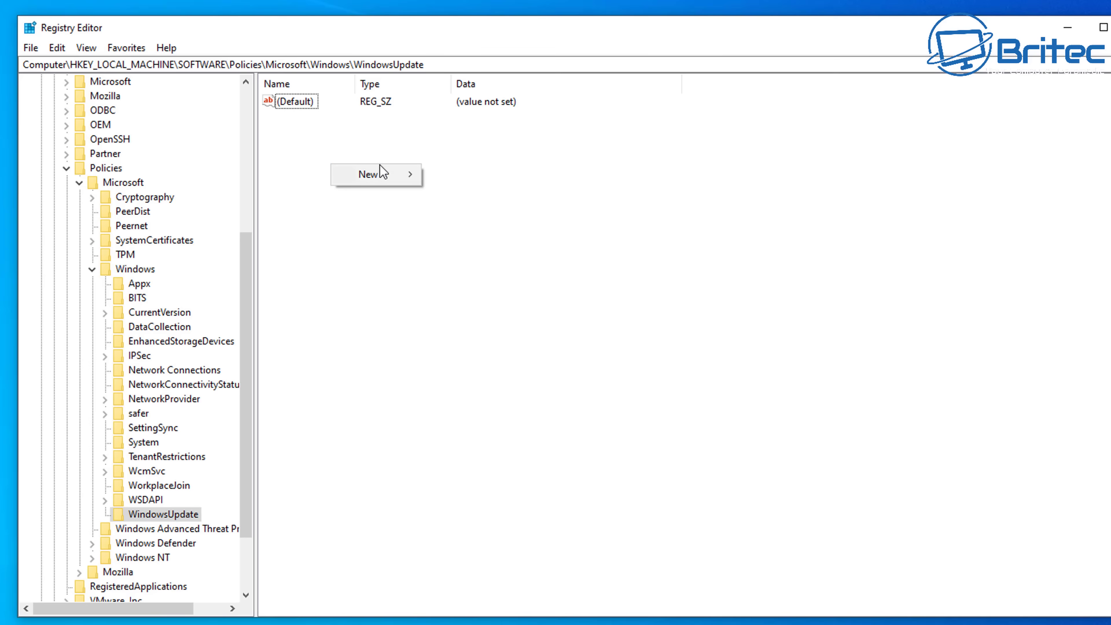
mouse_move(385, 179)
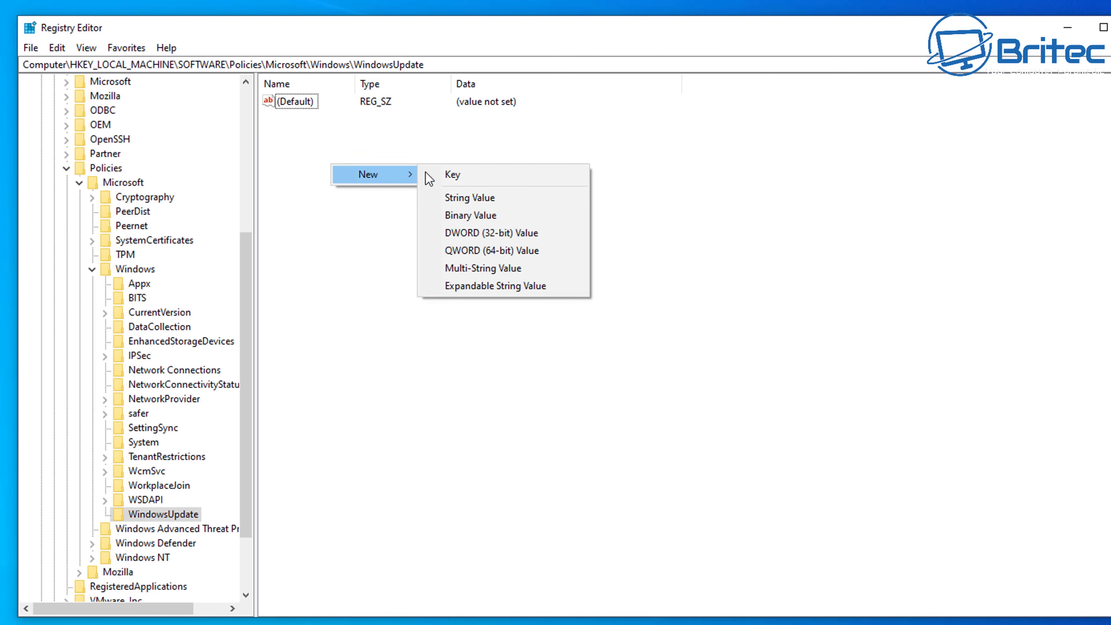
left_click(482, 240)
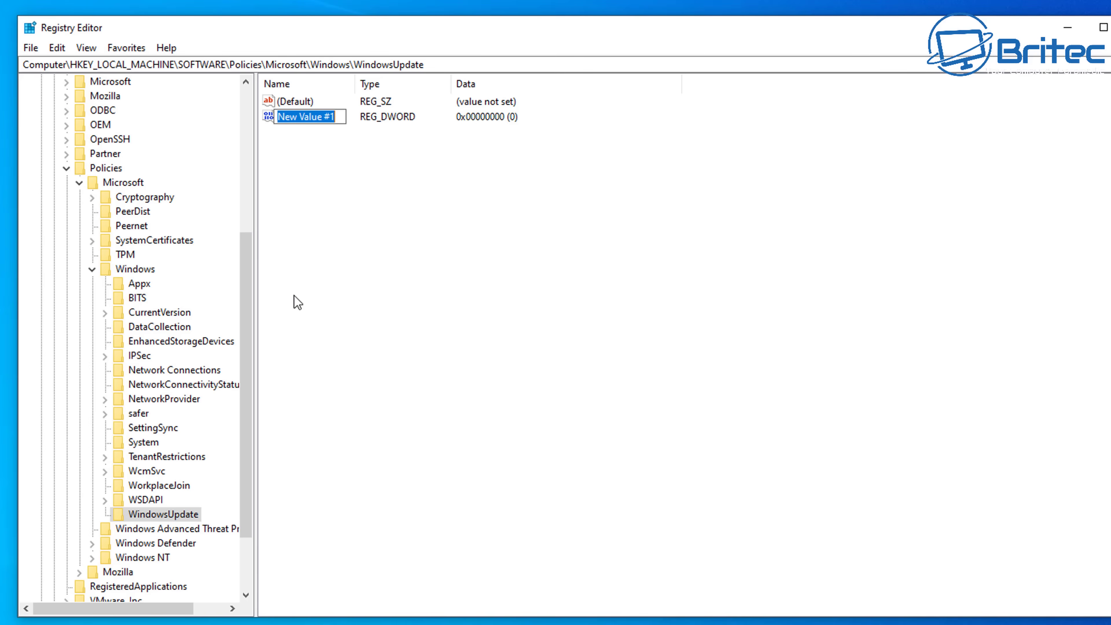
type("Target")
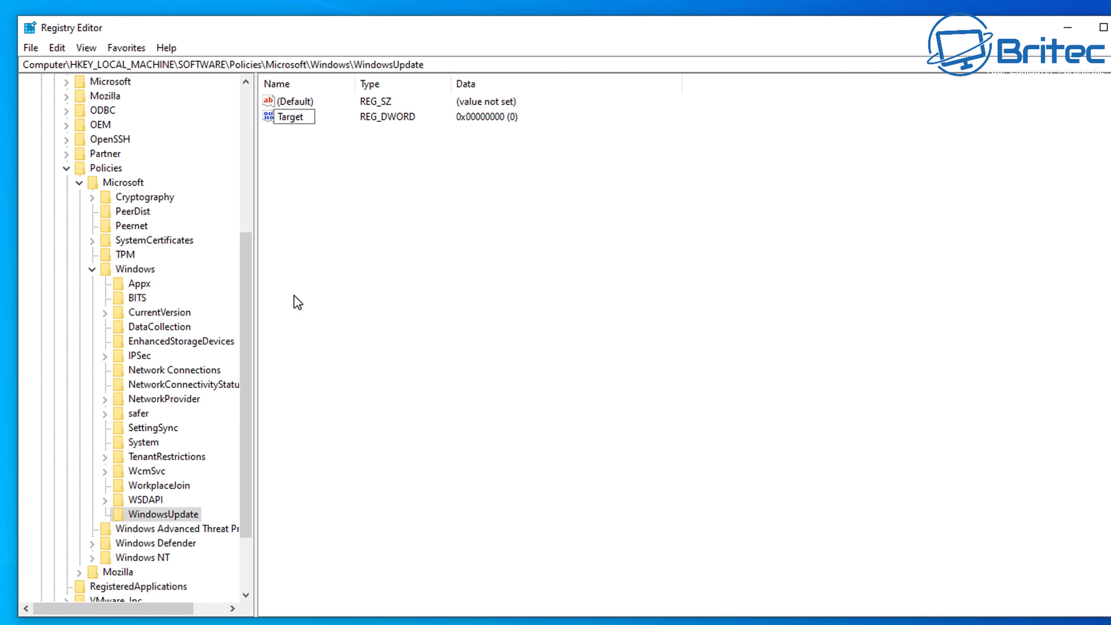
type("ReleaseVersion")
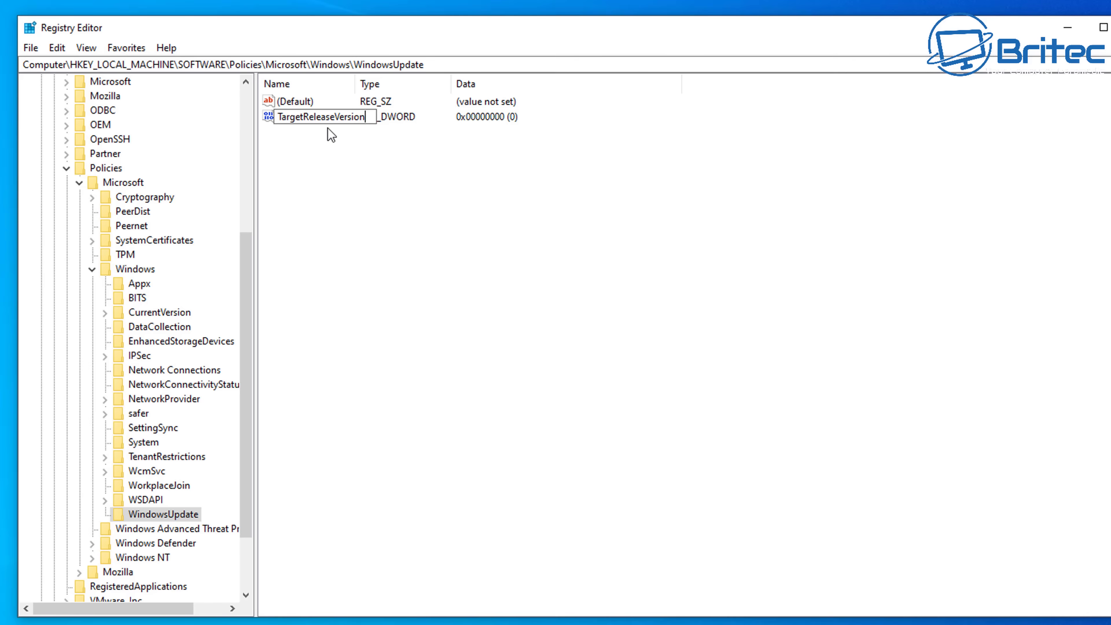
key("Return")
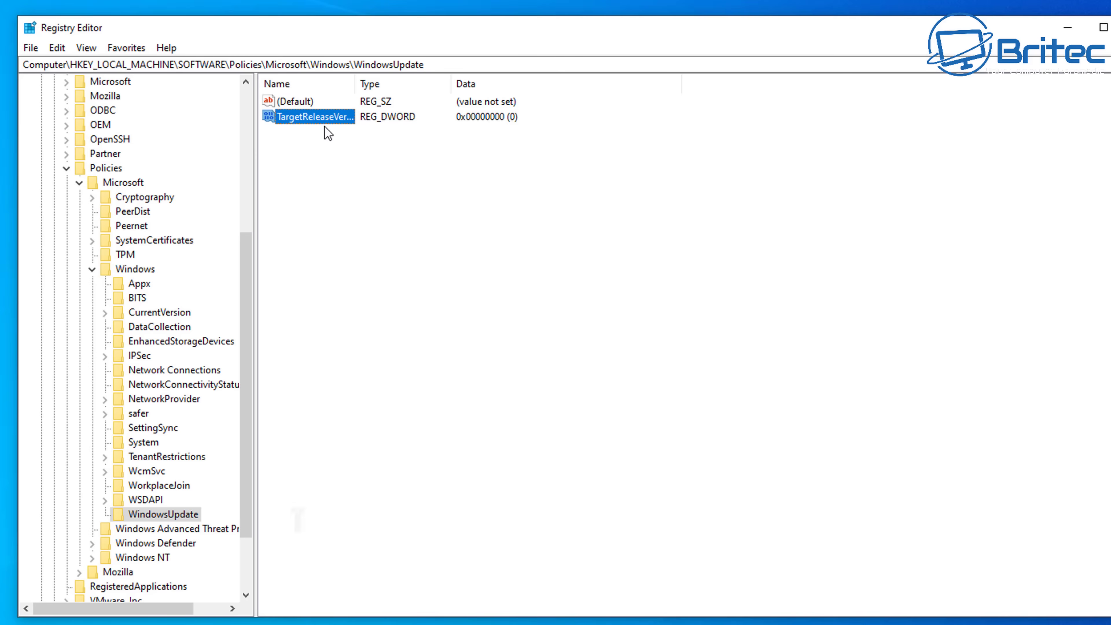
- Set TargetReleaseVersion's value data to 1
double_click(324, 117)
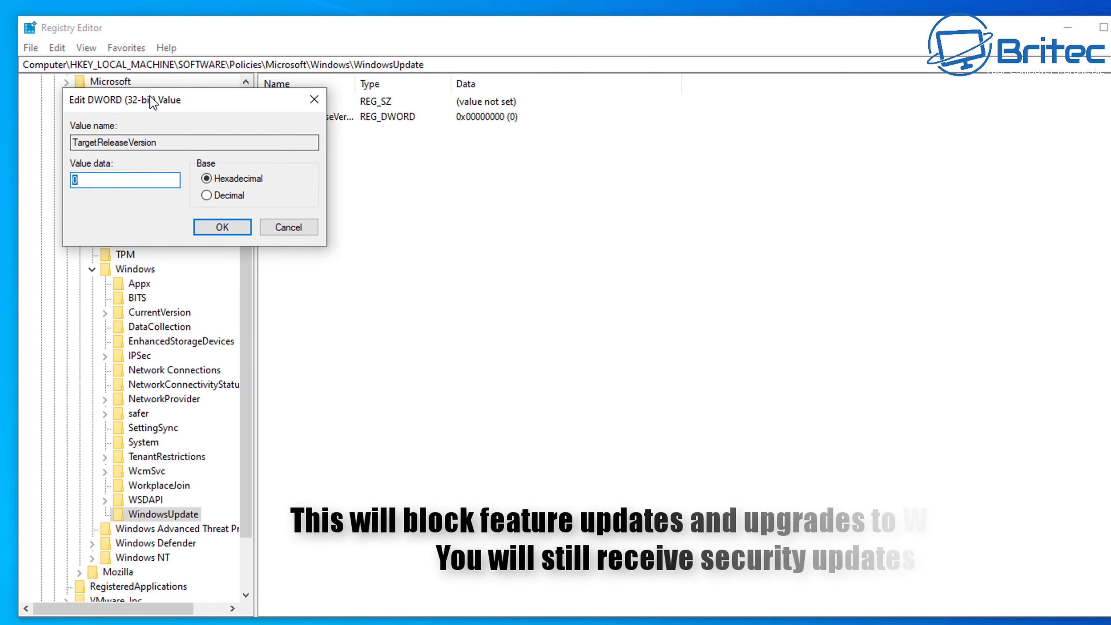
left_click_drag(147, 99, 346, 147)
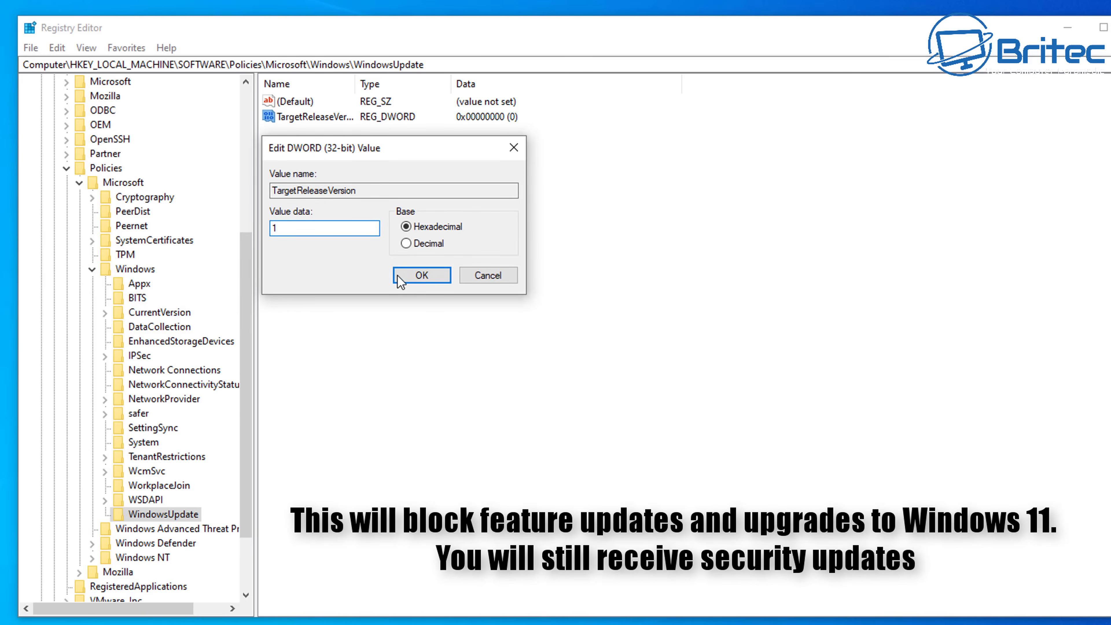
left_click(412, 278)
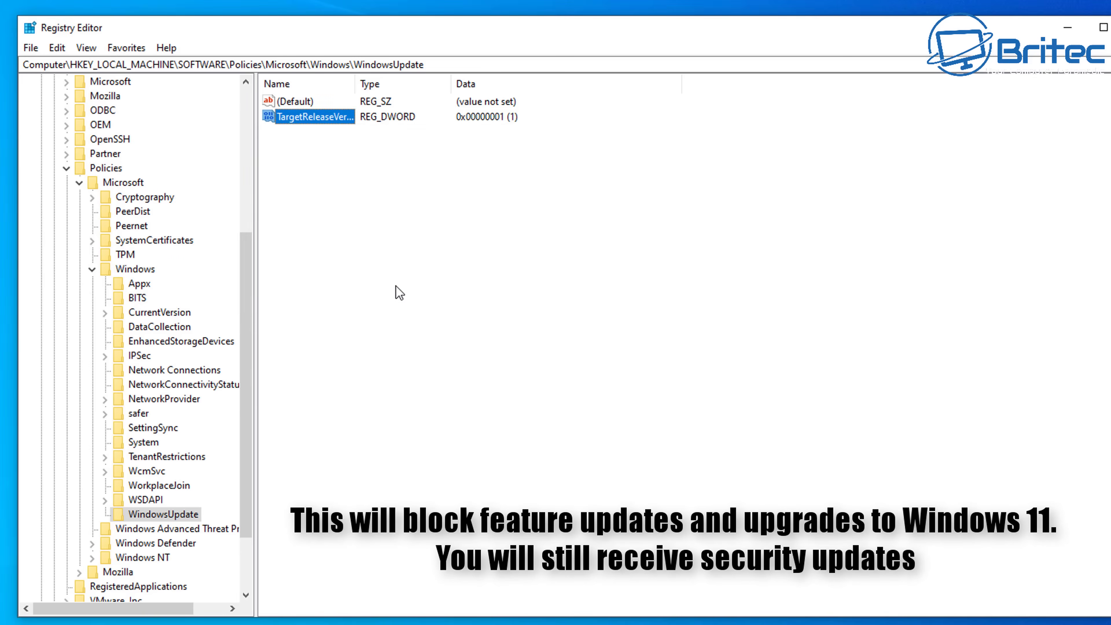
- Widen the Name column and add a string value named TargetReleaseVersionInfo to WindowsUpdate
left_click_drag(355, 83, 385, 84)
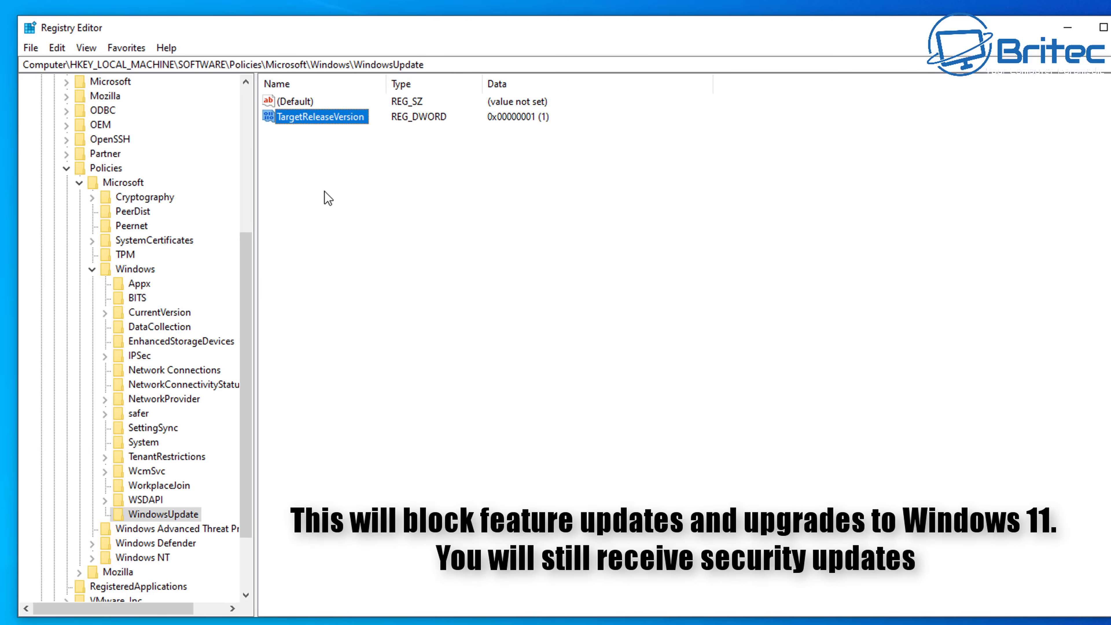
left_click(317, 139)
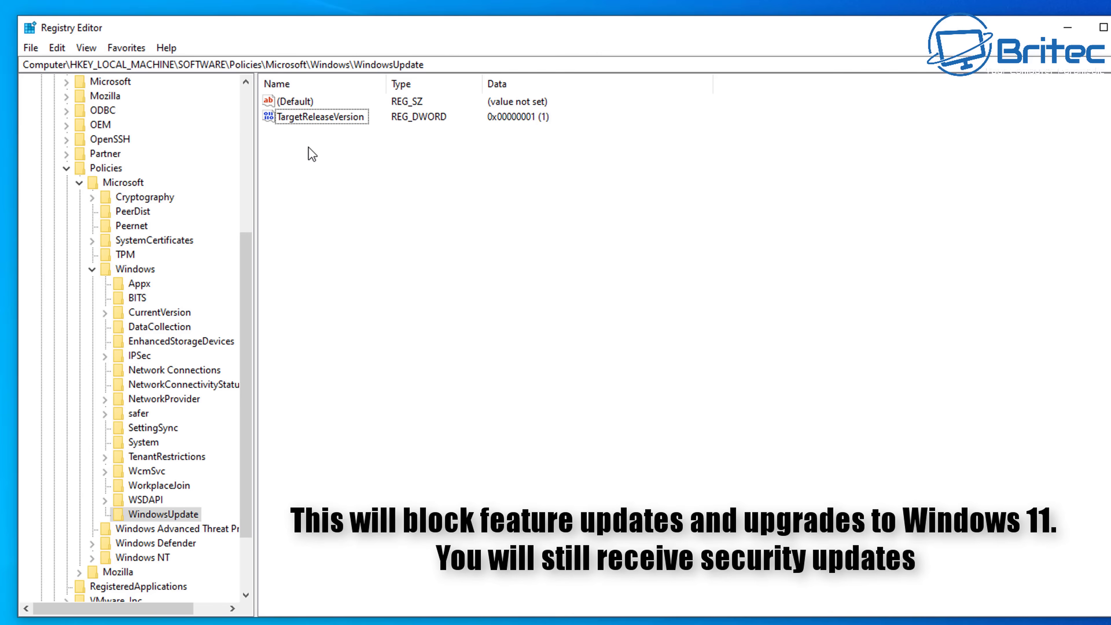
right_click(307, 148)
mouse_move(349, 158)
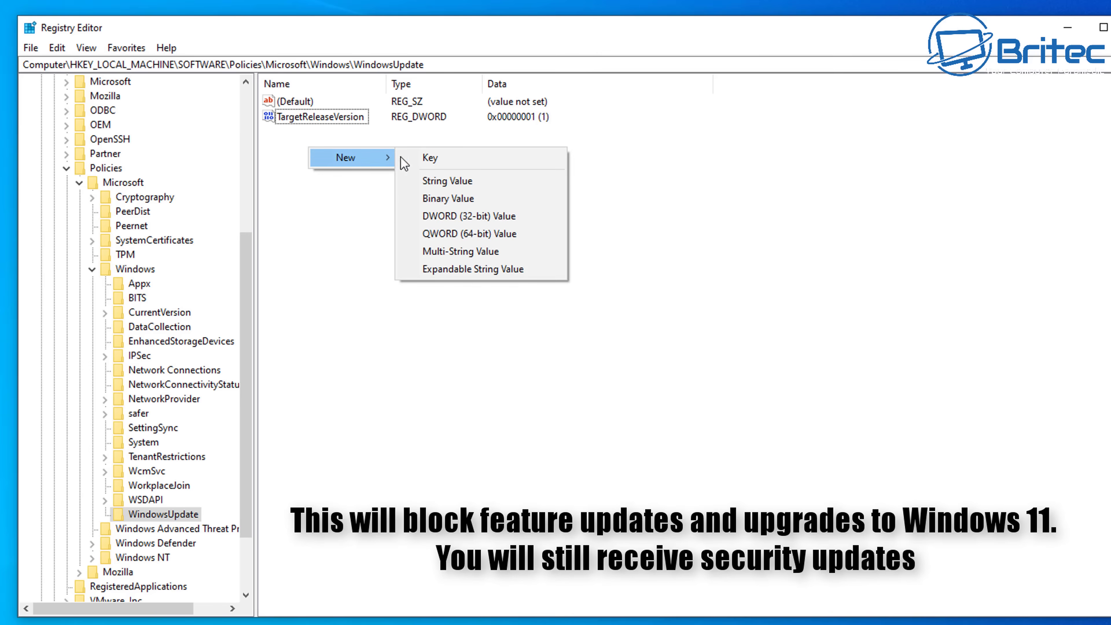
left_click(483, 183)
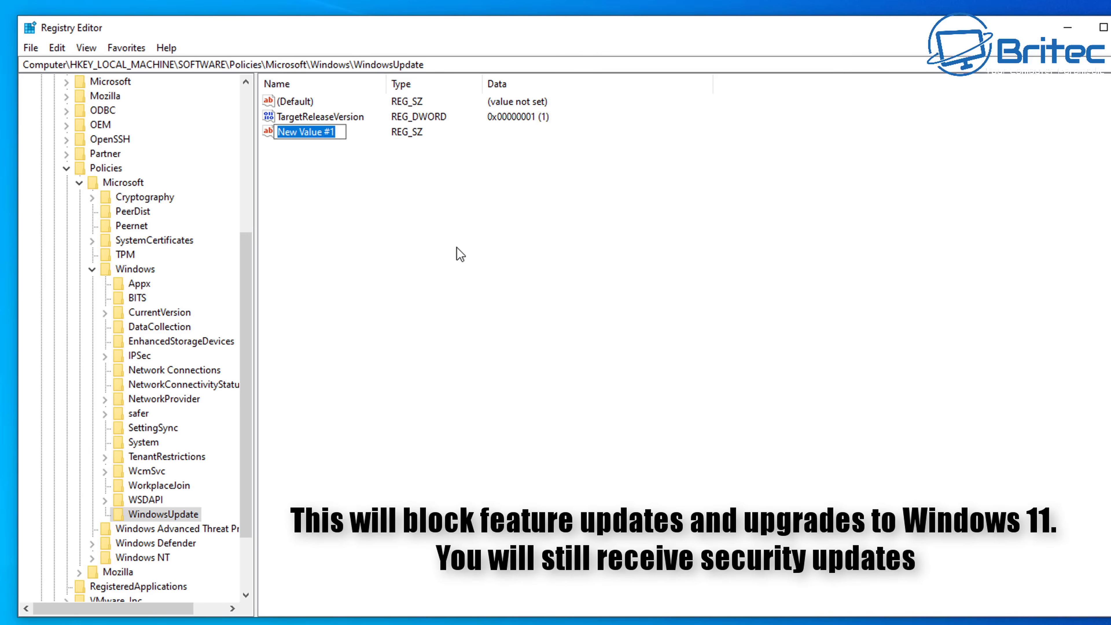
type("Target")
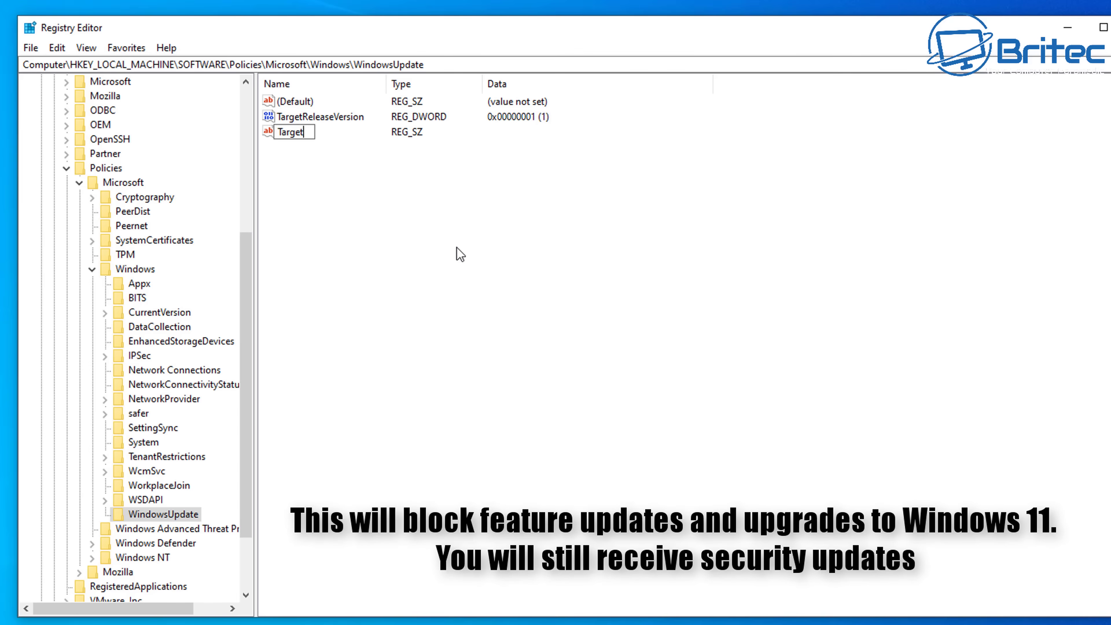
type("ReleaseVersion")
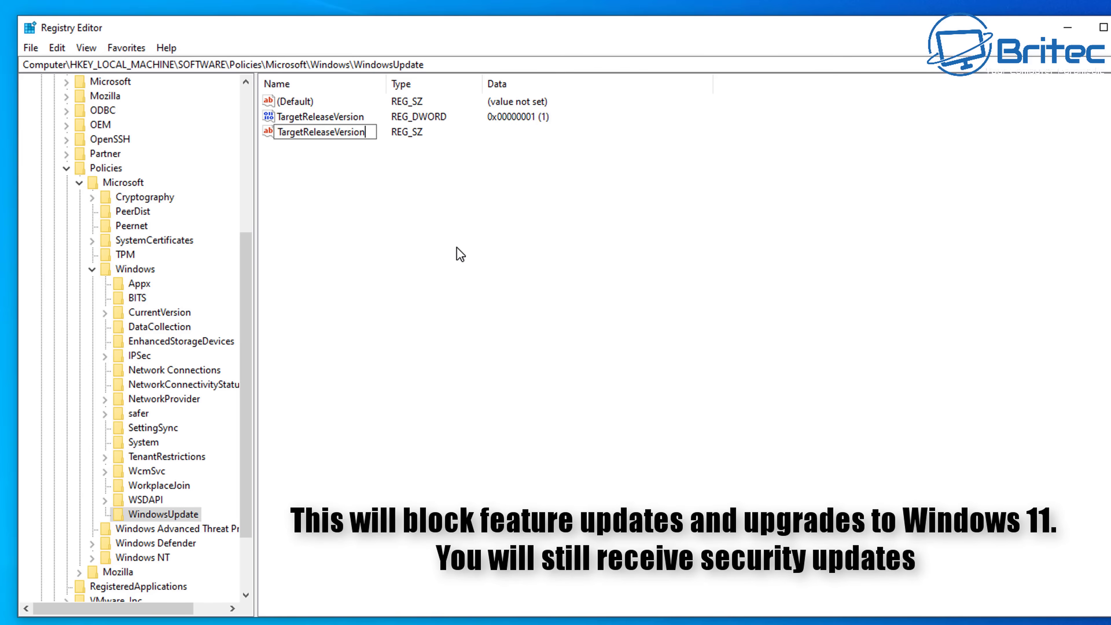
type("Info")
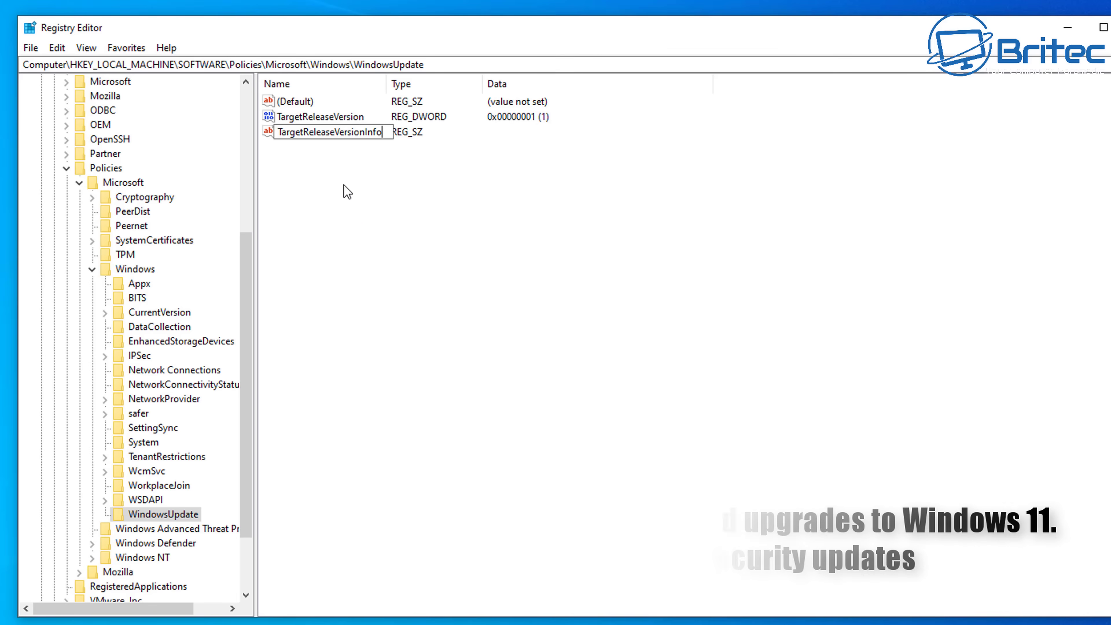
key("Return")
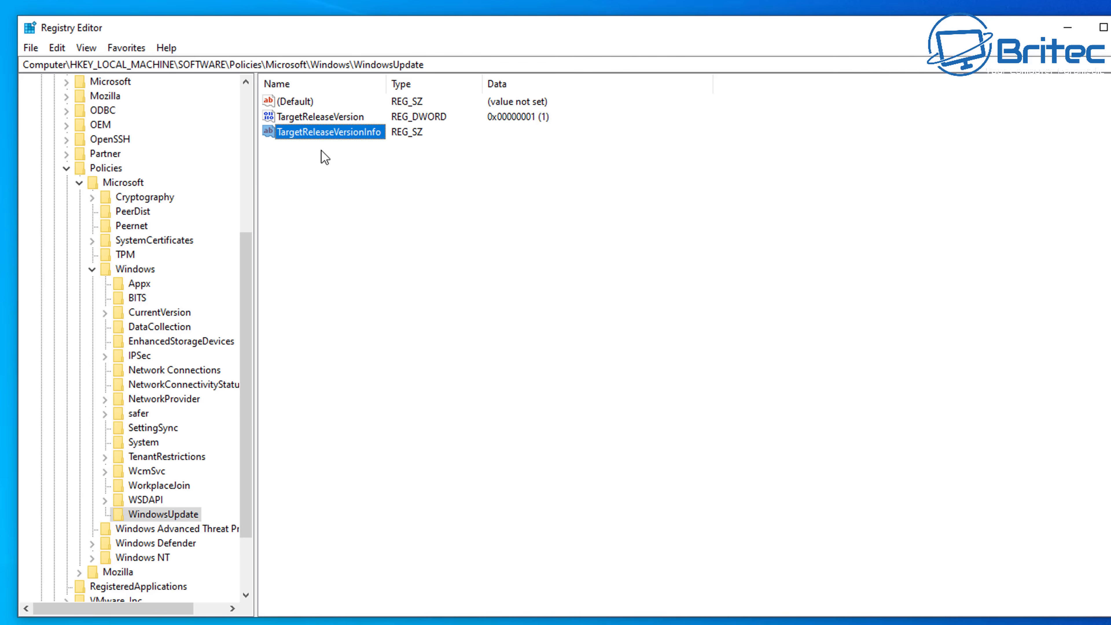
- Open TargetReleaseVersionInfo for editing and run winver to confirm the installed version is 21H2
double_click(326, 133)
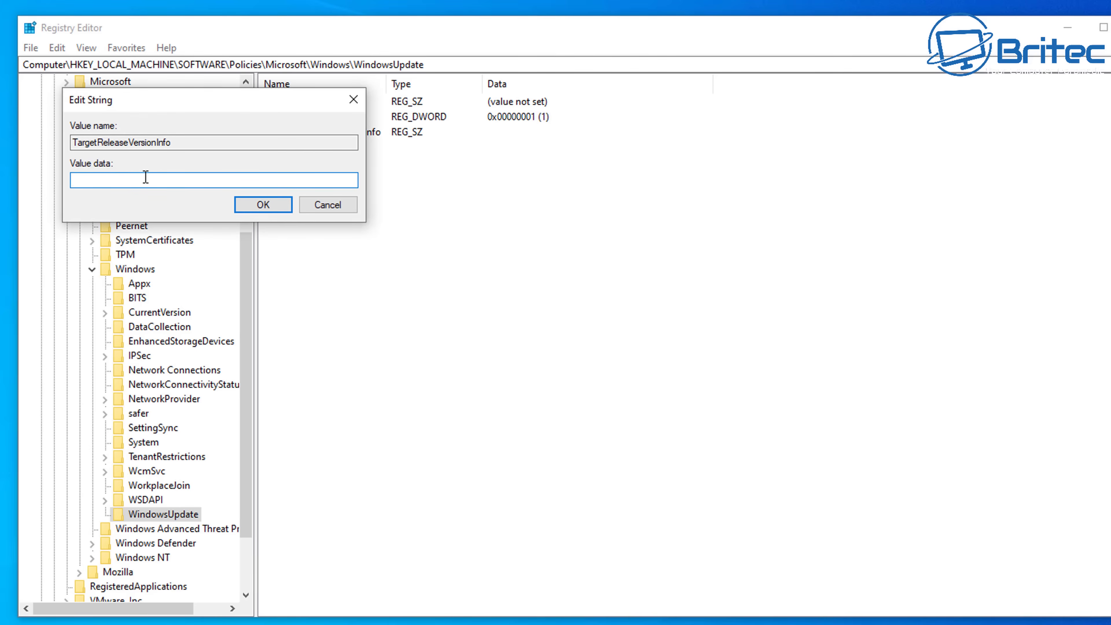
left_click(75, 612)
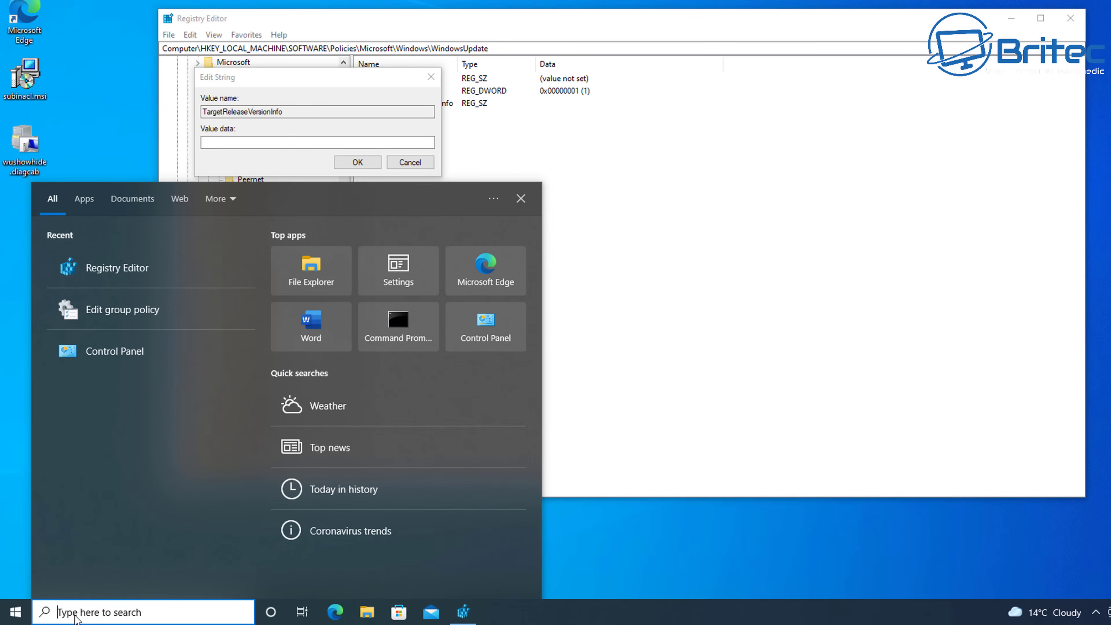
type("winver")
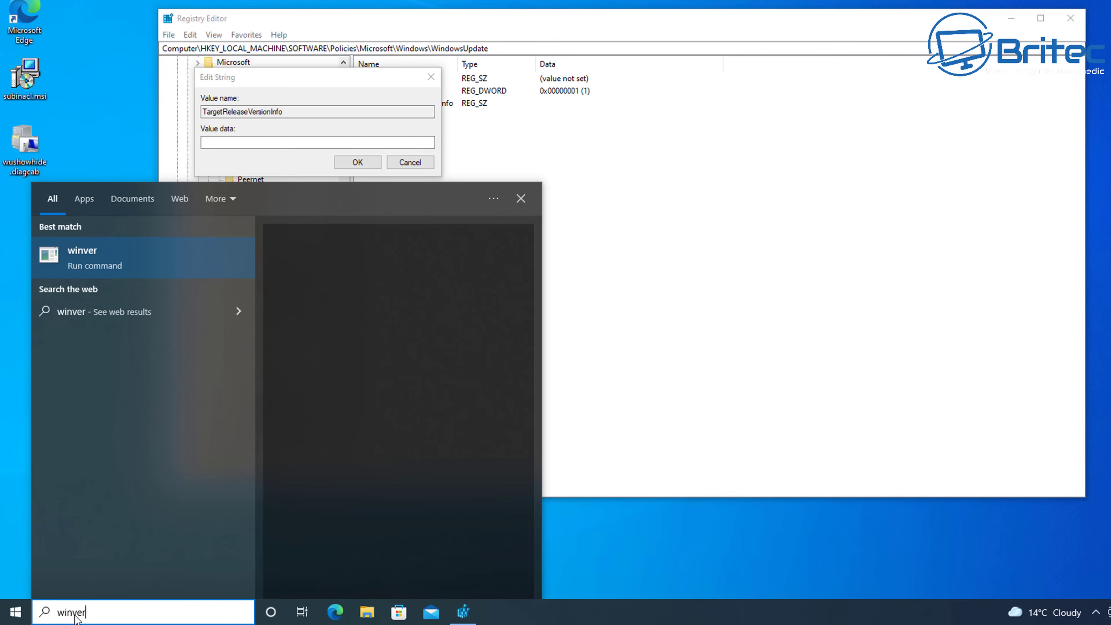
left_click(107, 258)
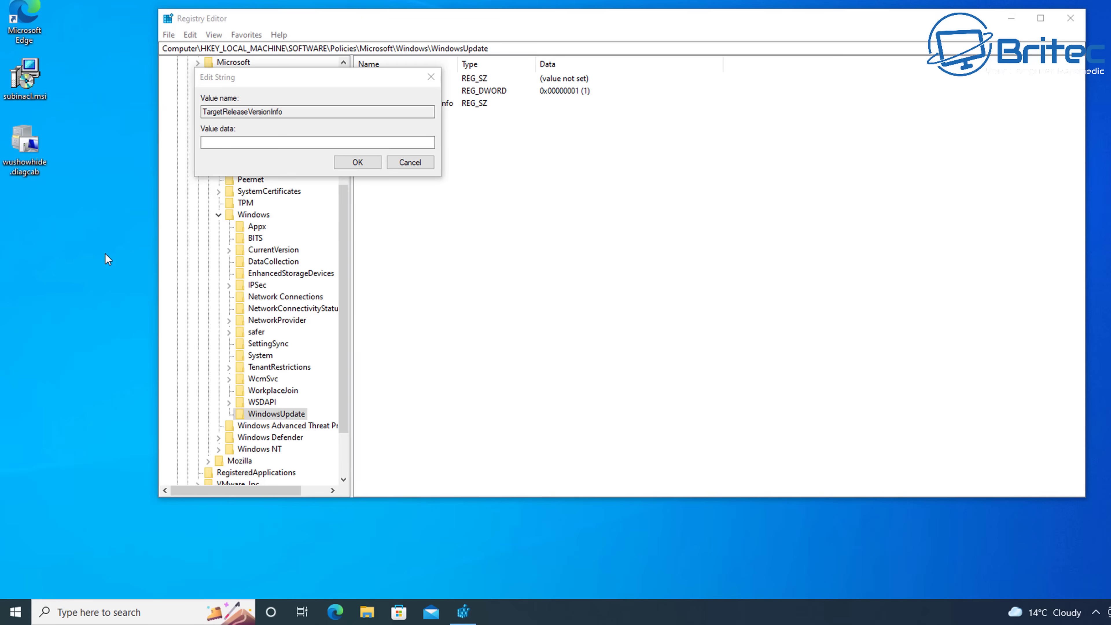
left_click_drag(188, 2, 496, 187)
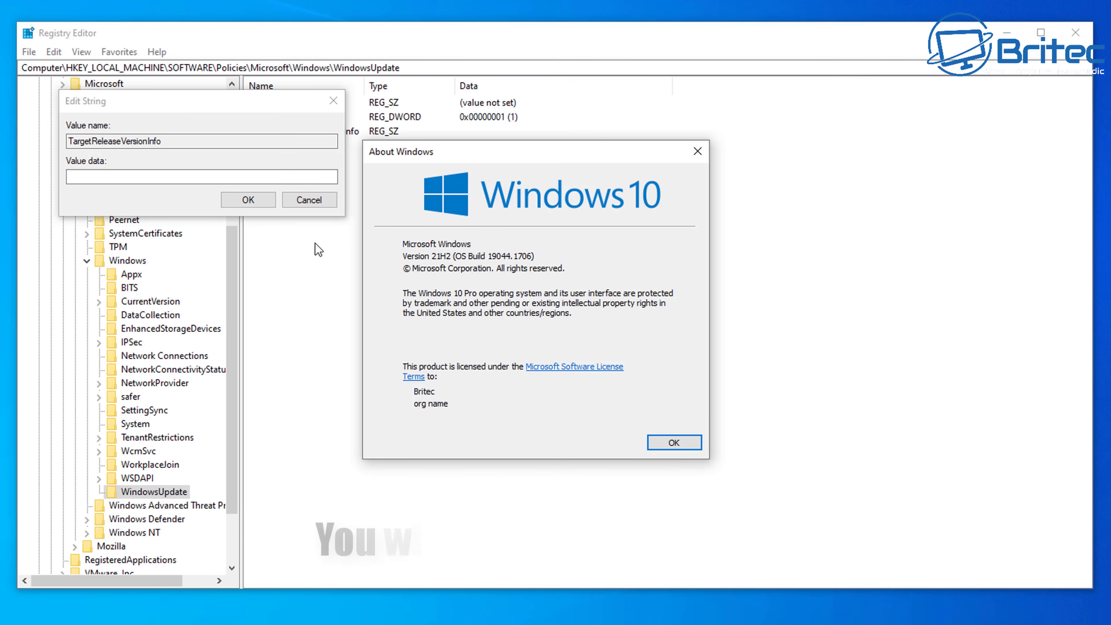
- Enter 21H2 as the TargetReleaseVersionInfo string data and confirm
left_click(96, 178)
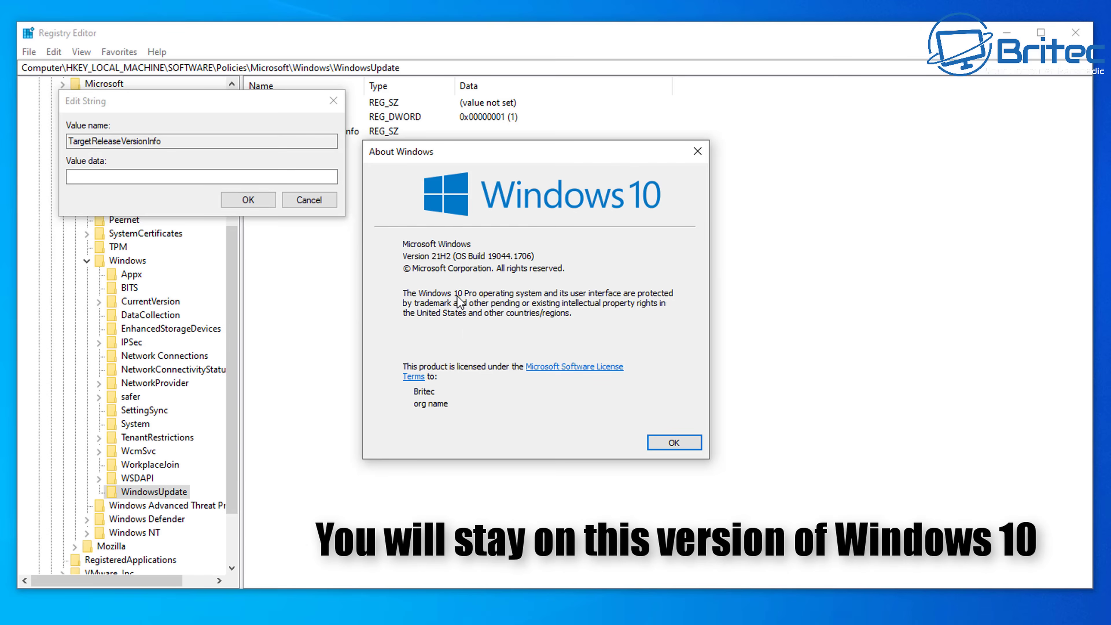
left_click(80, 176)
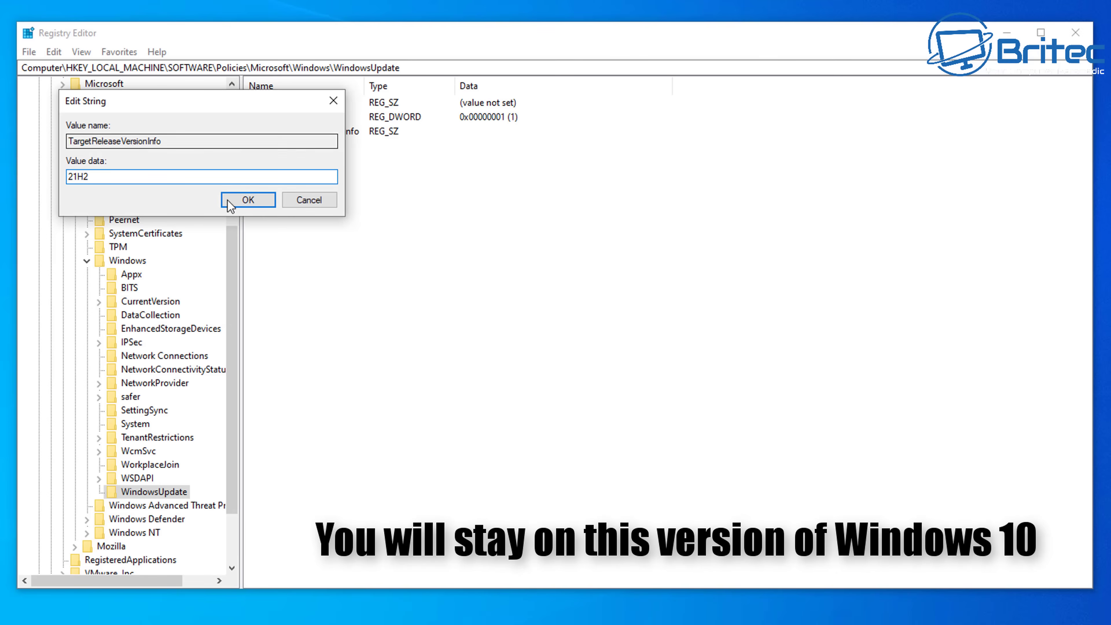
left_click(254, 201)
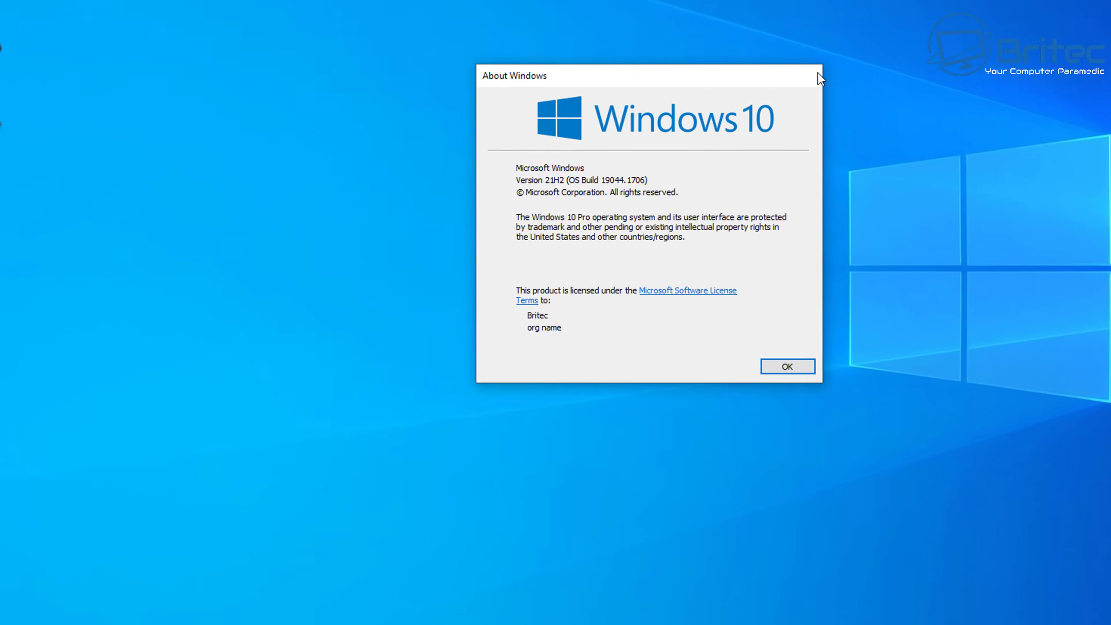
- Close About Windows and launch the Local Group Policy Editor via a gpedit search
left_click(697, 151)
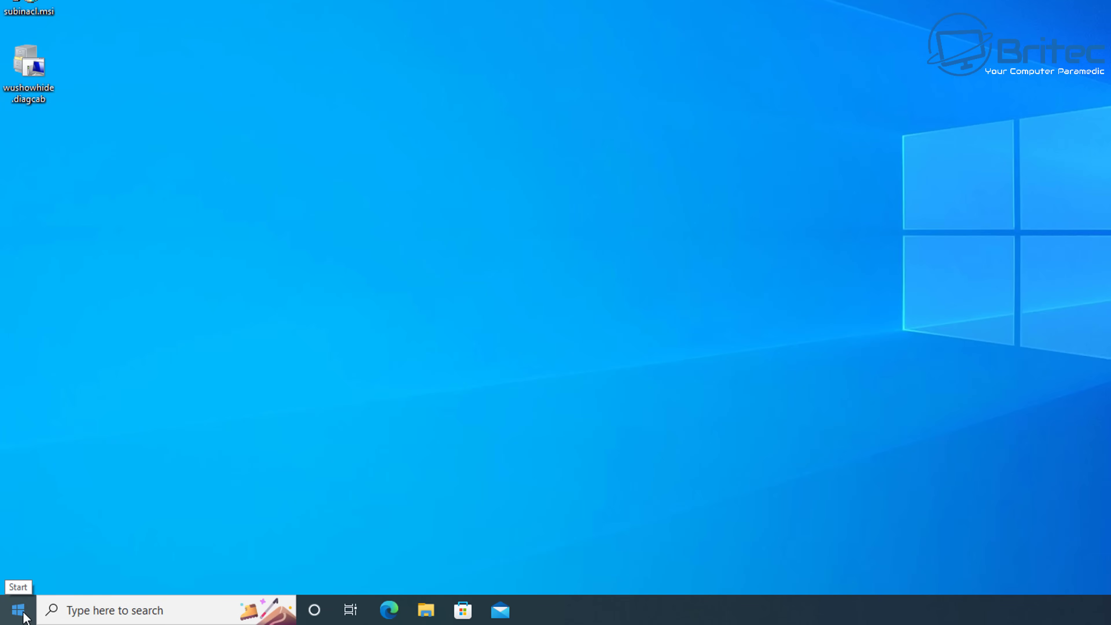
left_click(81, 609)
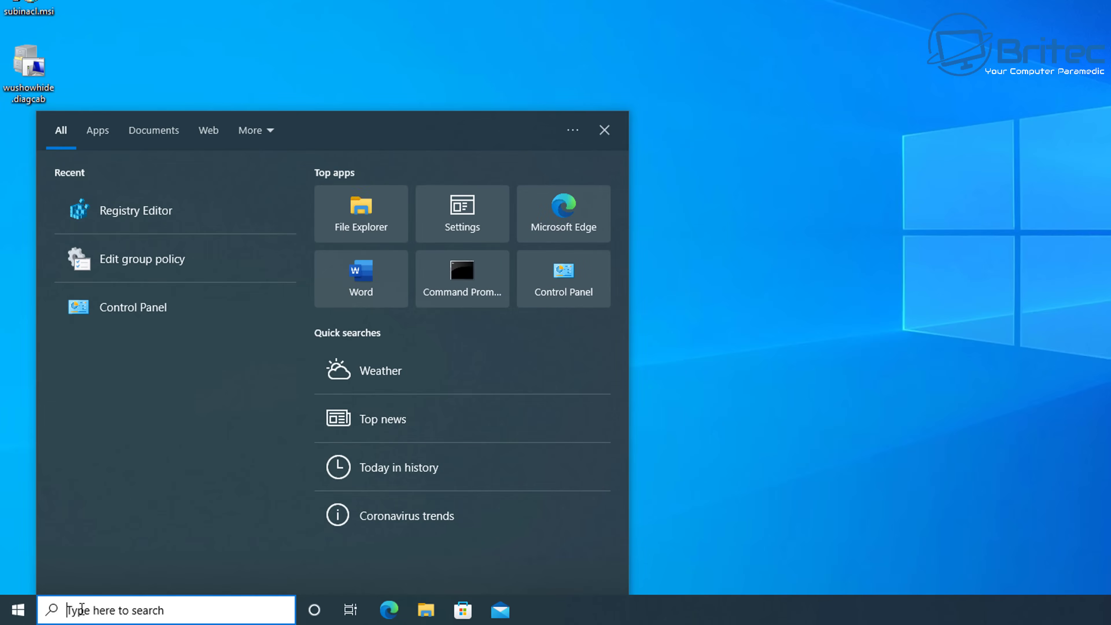
type("gpedit")
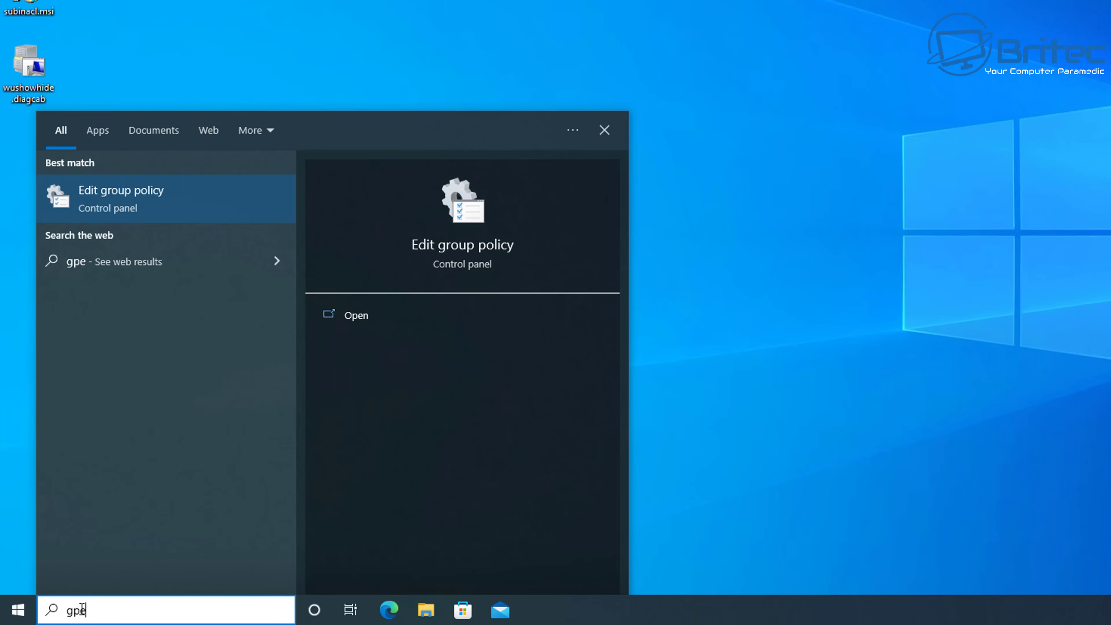
left_click(166, 191)
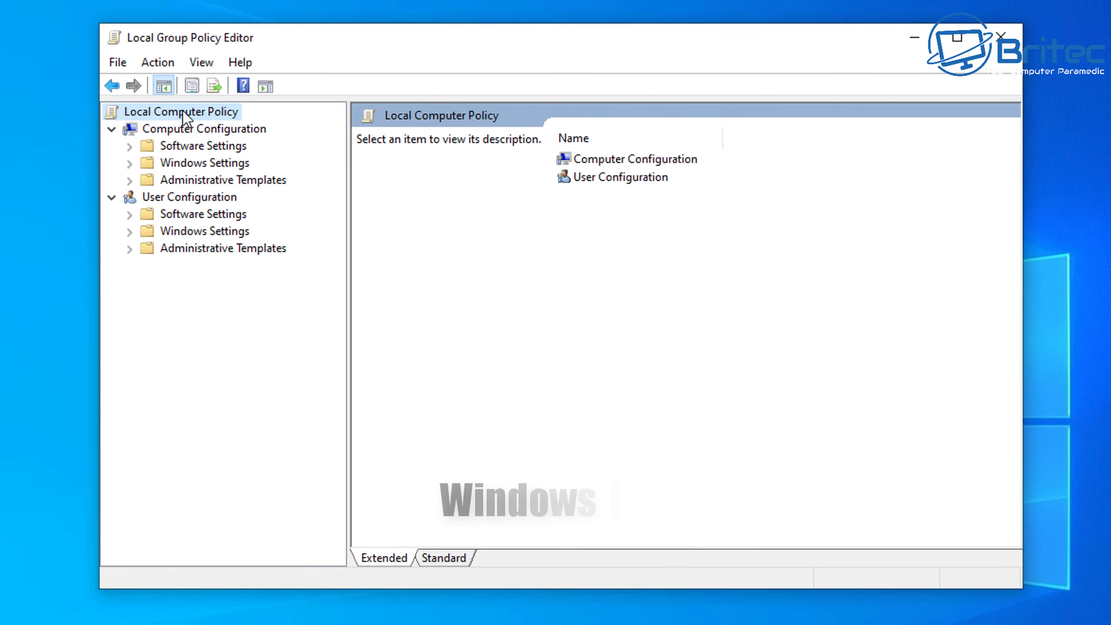
- Expand Computer Configuration > Administrative Templates > Windows Components
left_click(188, 129)
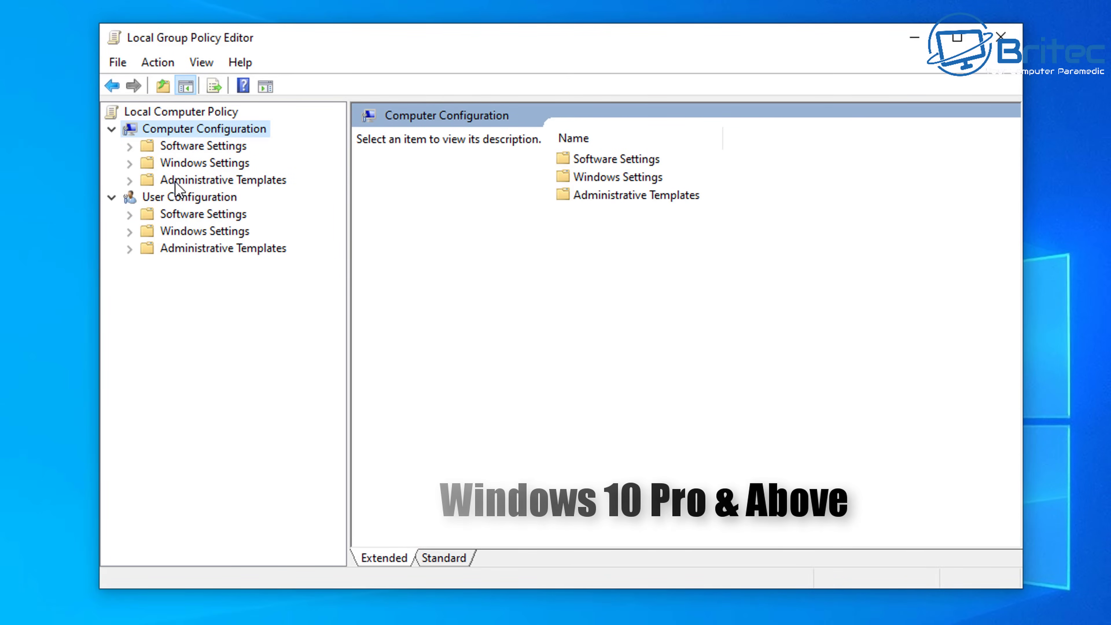
left_click(188, 181)
left_click(130, 180)
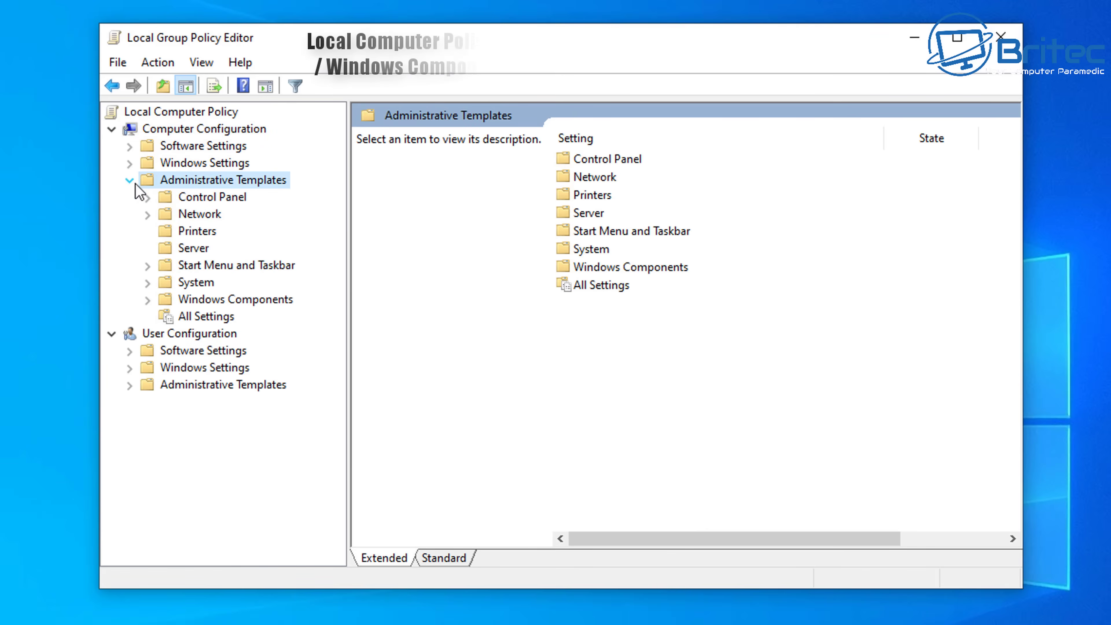
left_click(205, 300)
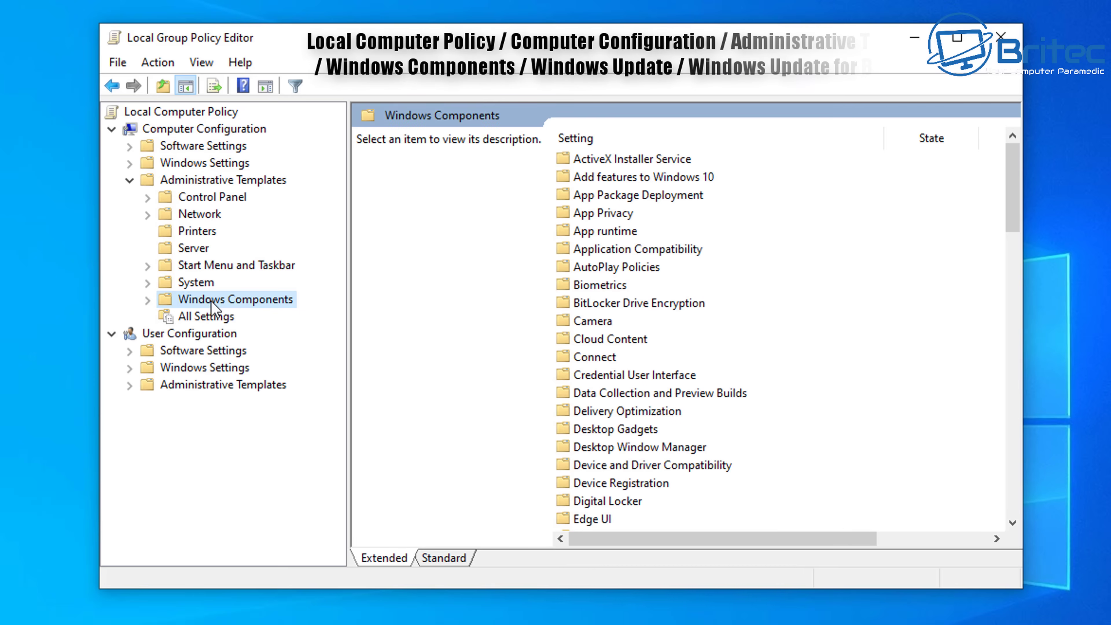
left_click(148, 300)
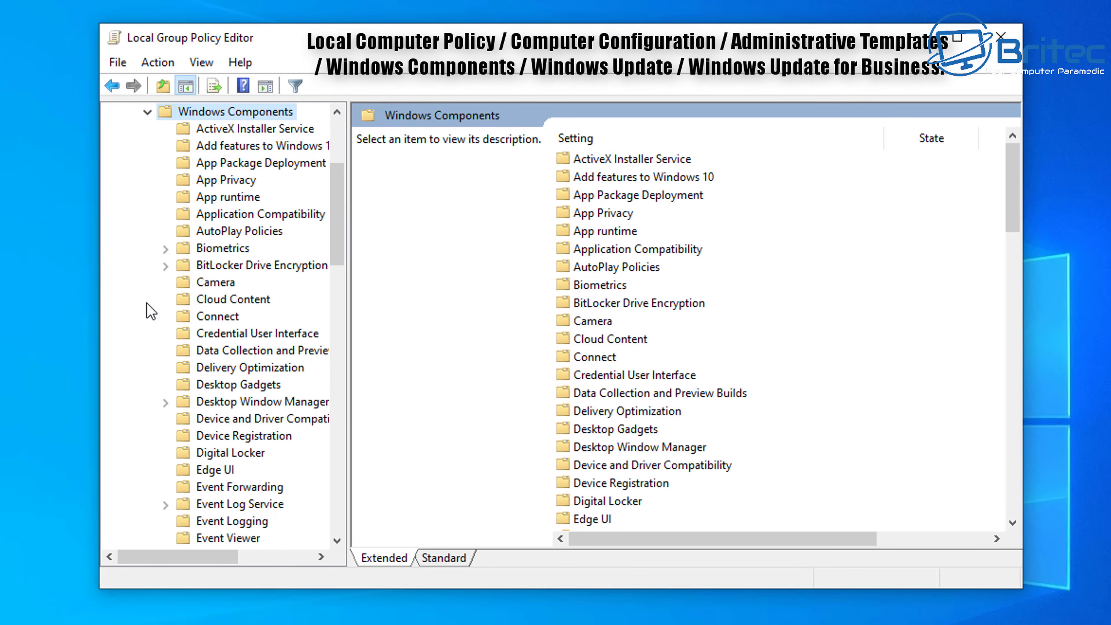
- Open Windows Update > Windows Update for Business and select 'Select the target Feature Update version'
left_click_drag(337, 209, 343, 462)
left_click(239, 504)
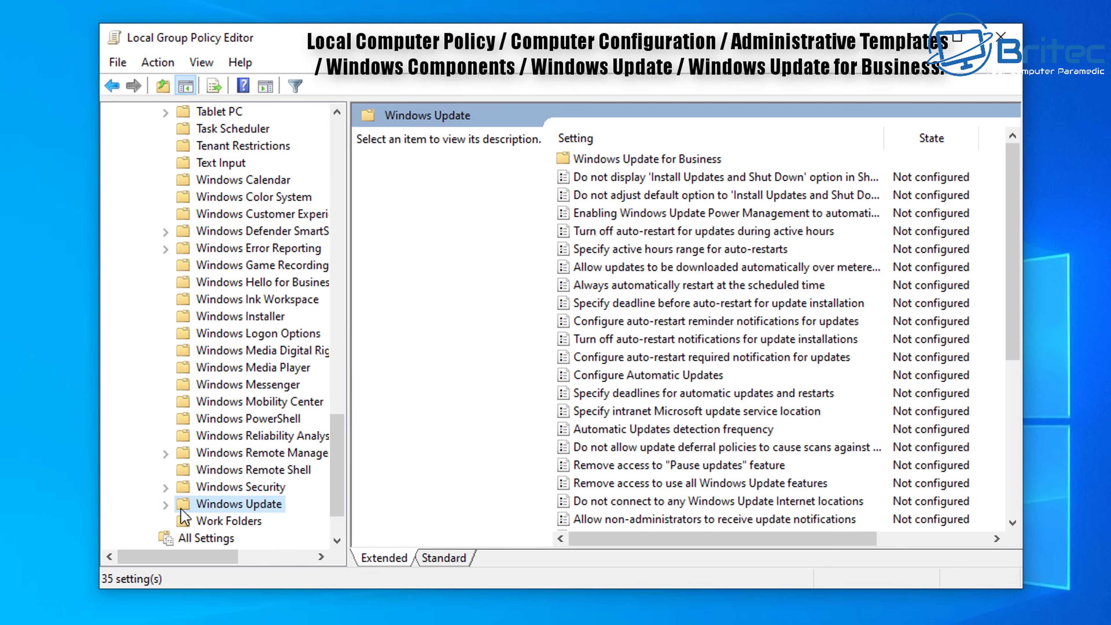
left_click(166, 505)
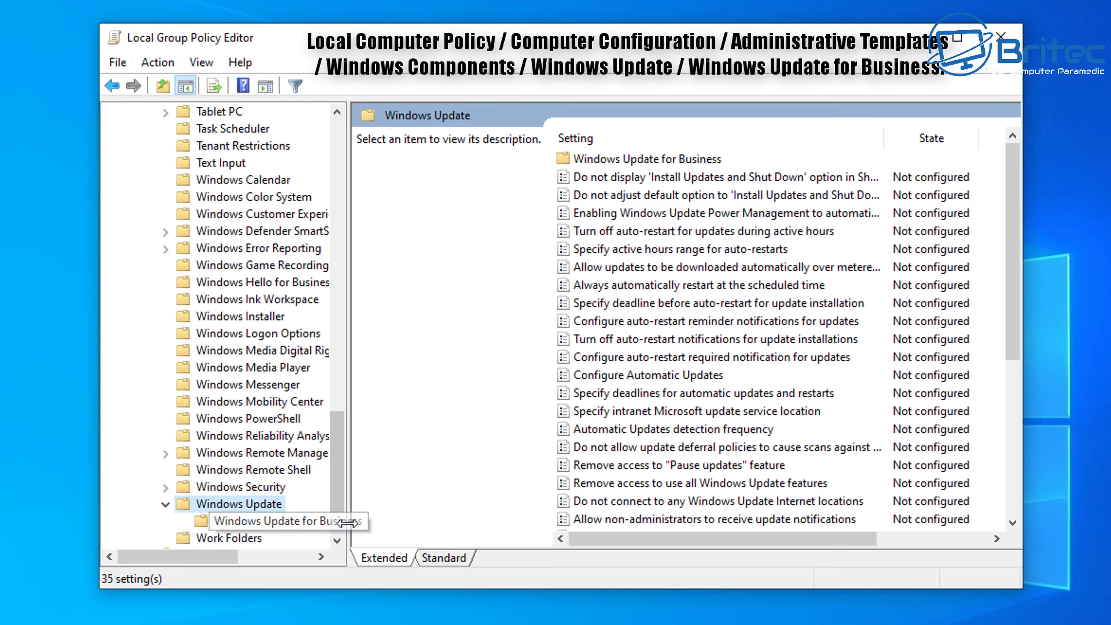
left_click_drag(348, 523, 398, 523)
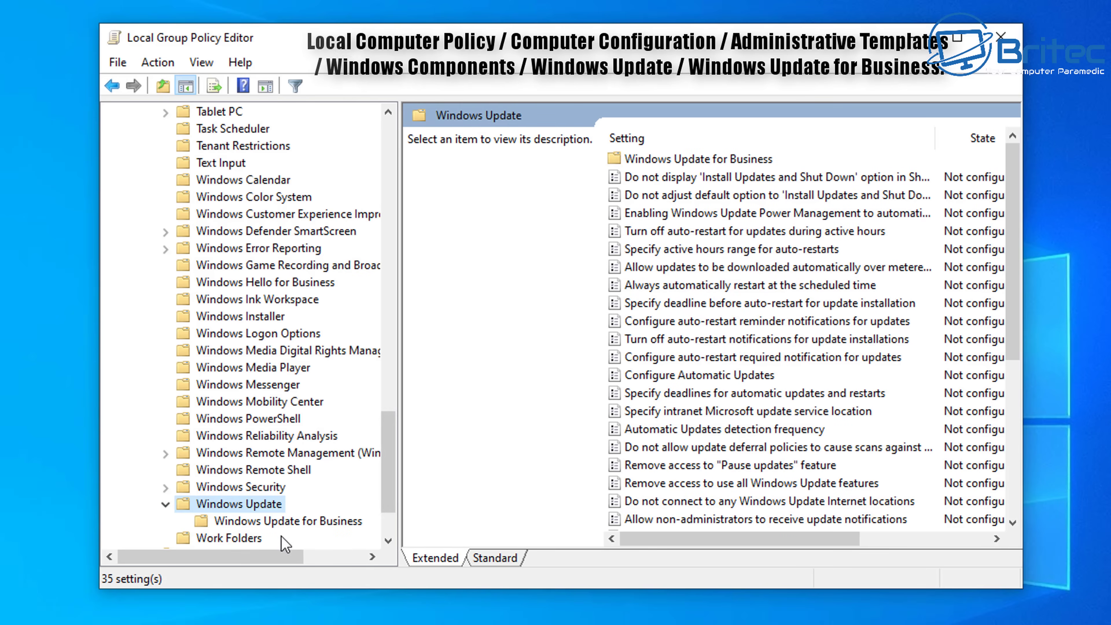
left_click(266, 522)
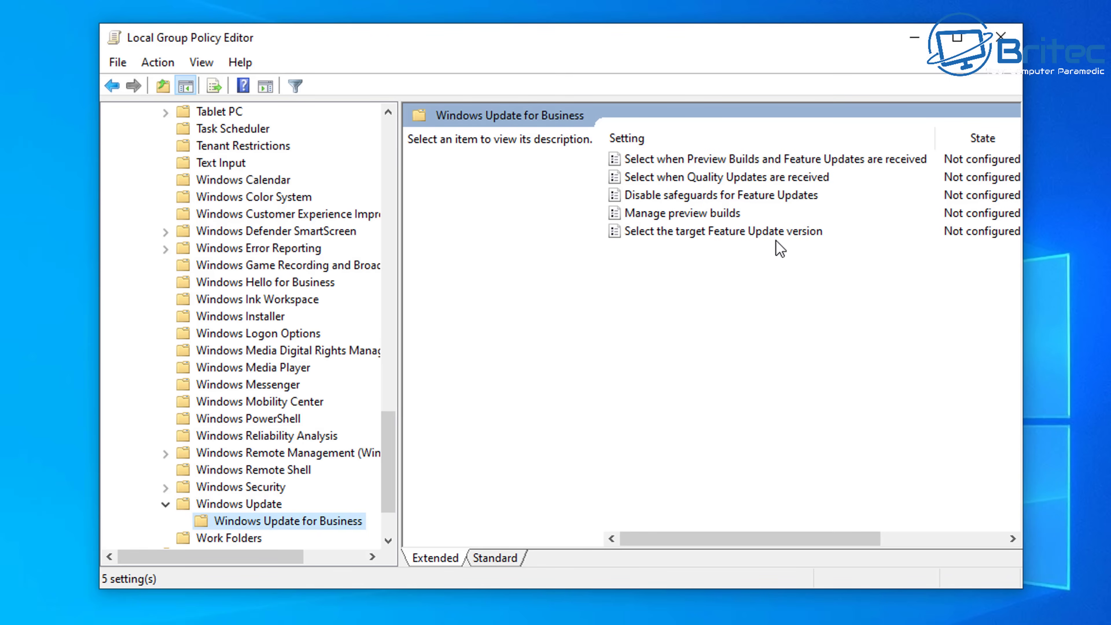
left_click(754, 239)
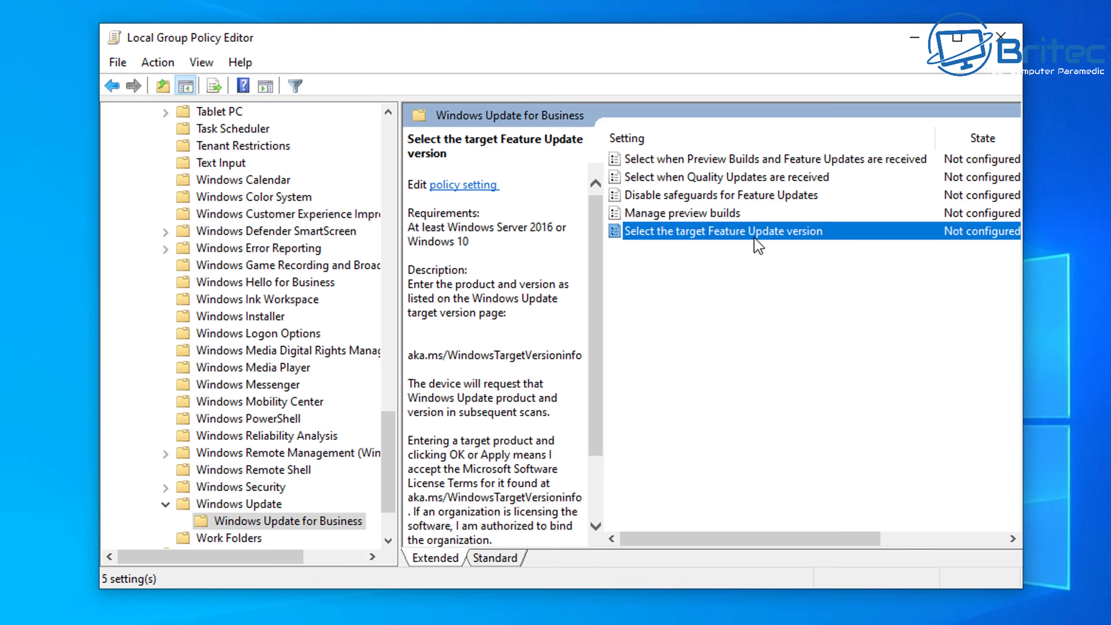
- Enable 'Select the target Feature Update version' with product Windows 10 and target version 21H2, then apply
double_click(758, 231)
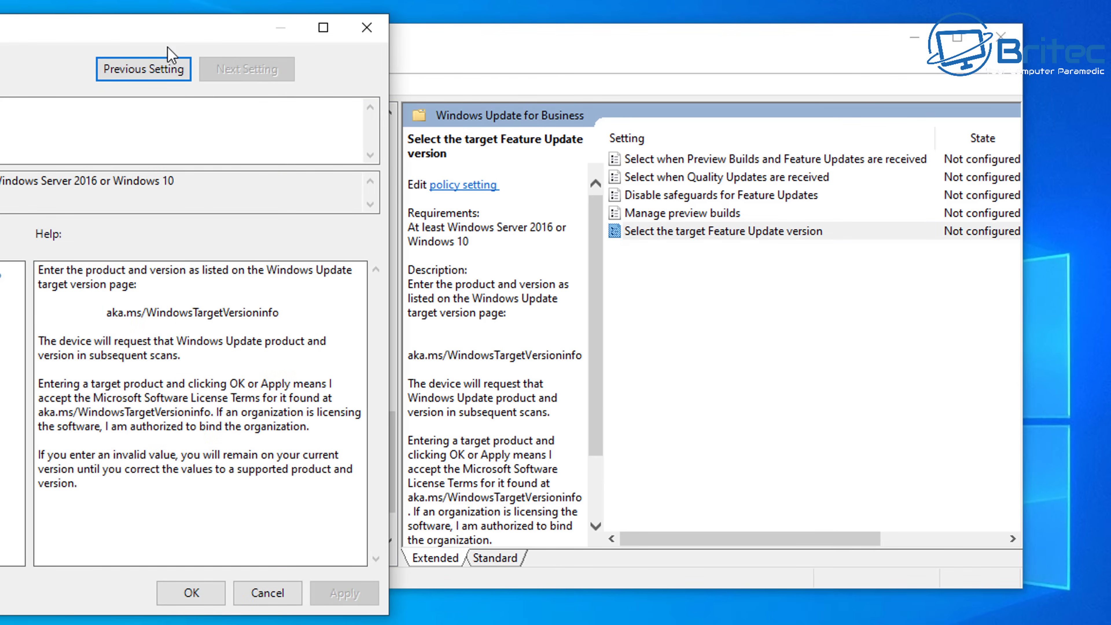
left_click_drag(170, 45, 707, 46)
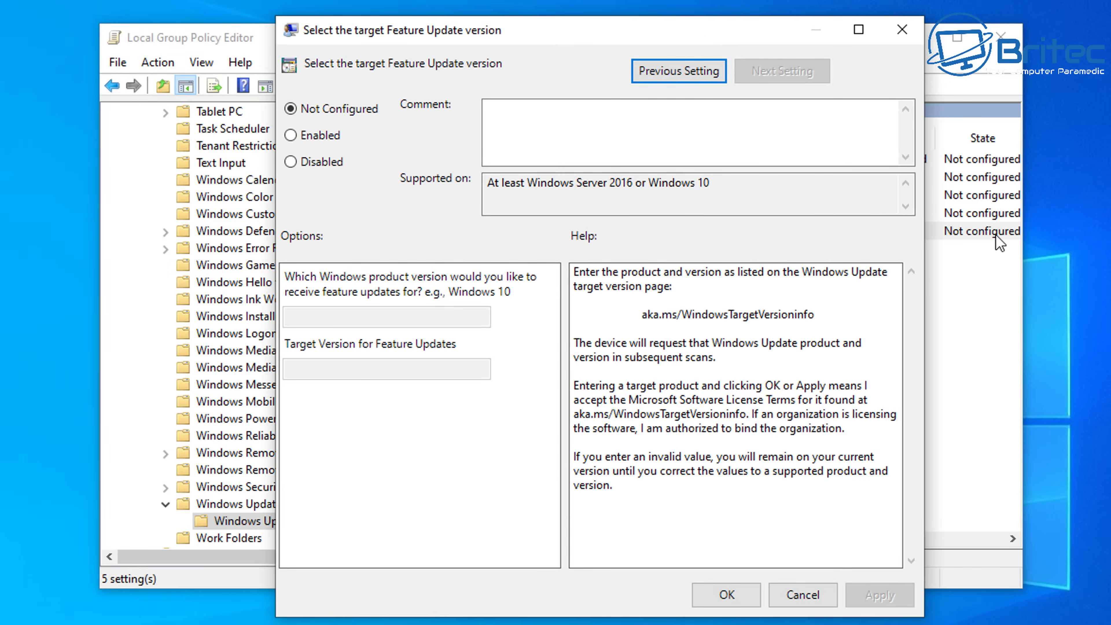
left_click(296, 137)
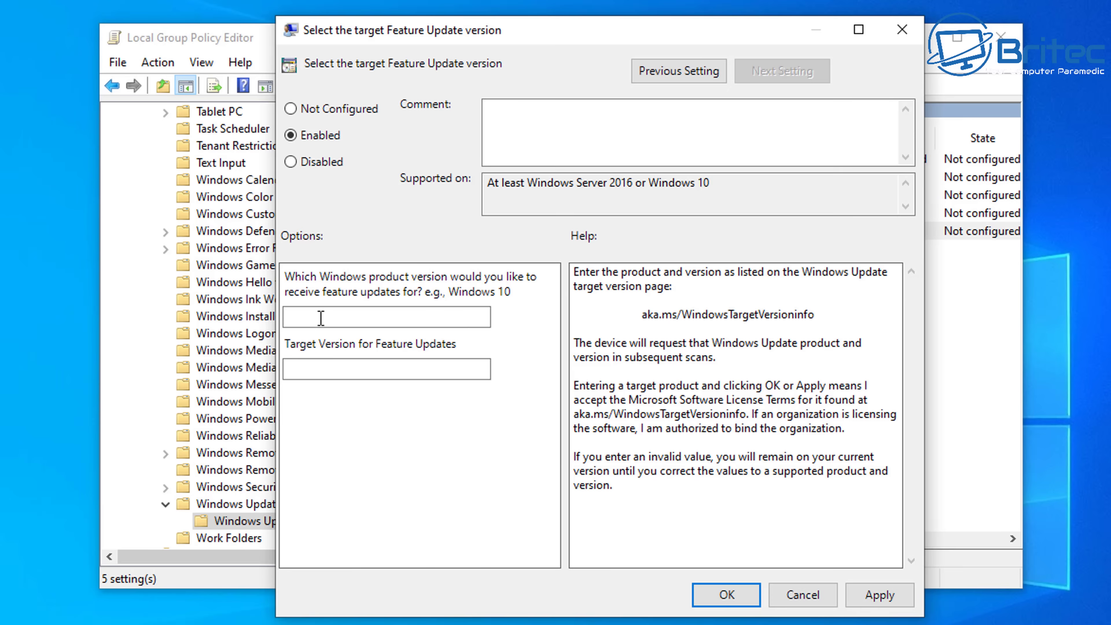
left_click(345, 317)
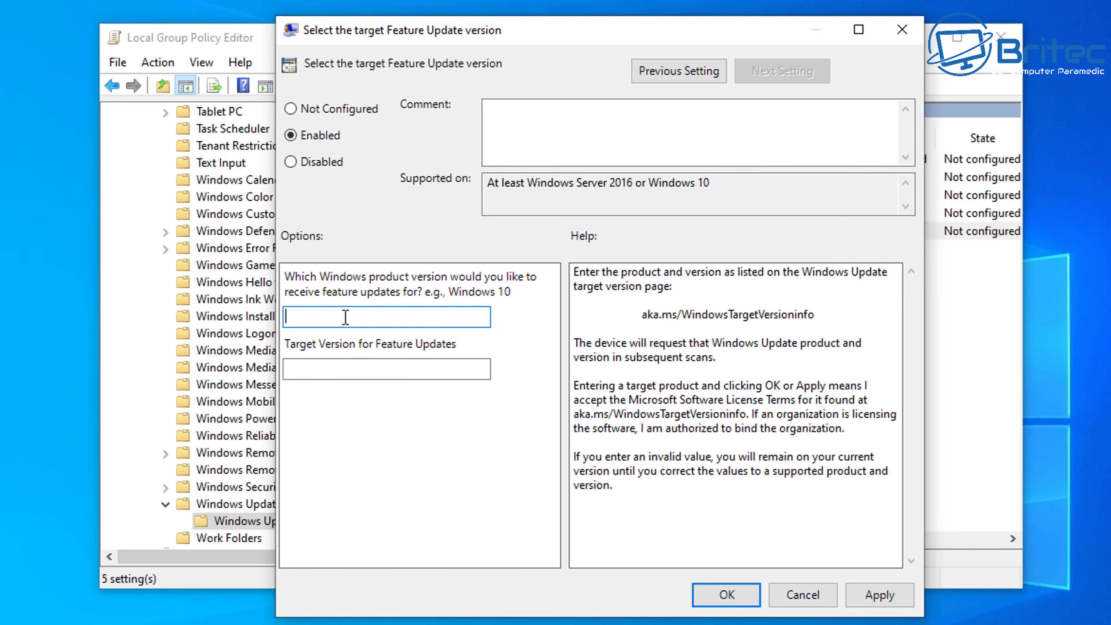
type("Windows 10")
left_click(317, 369)
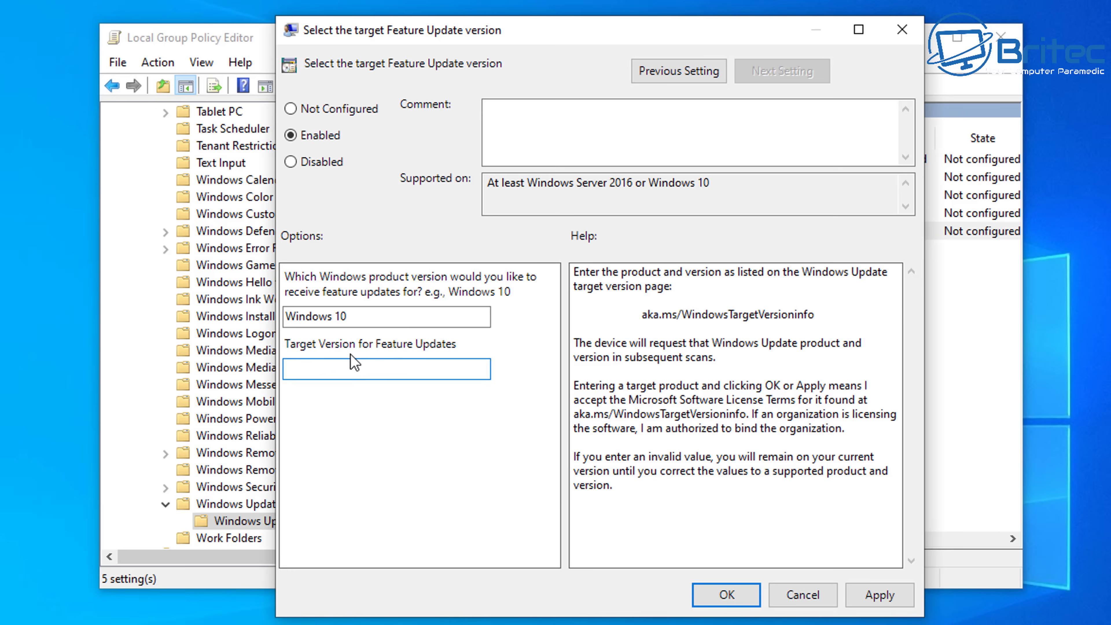
type("21H2")
left_click(879, 596)
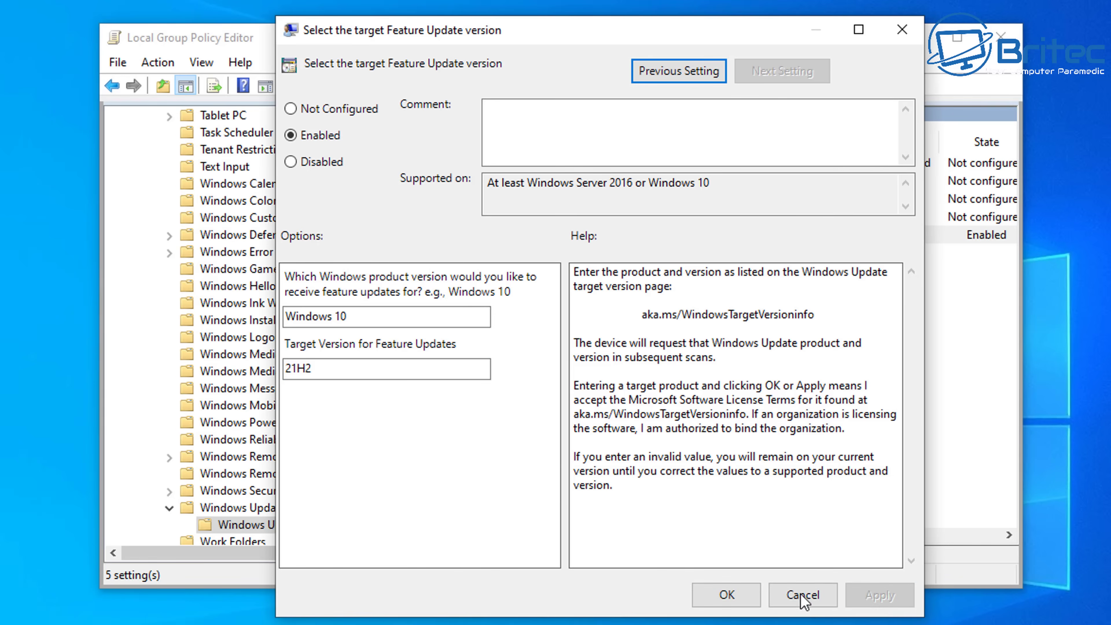
left_click(726, 596)
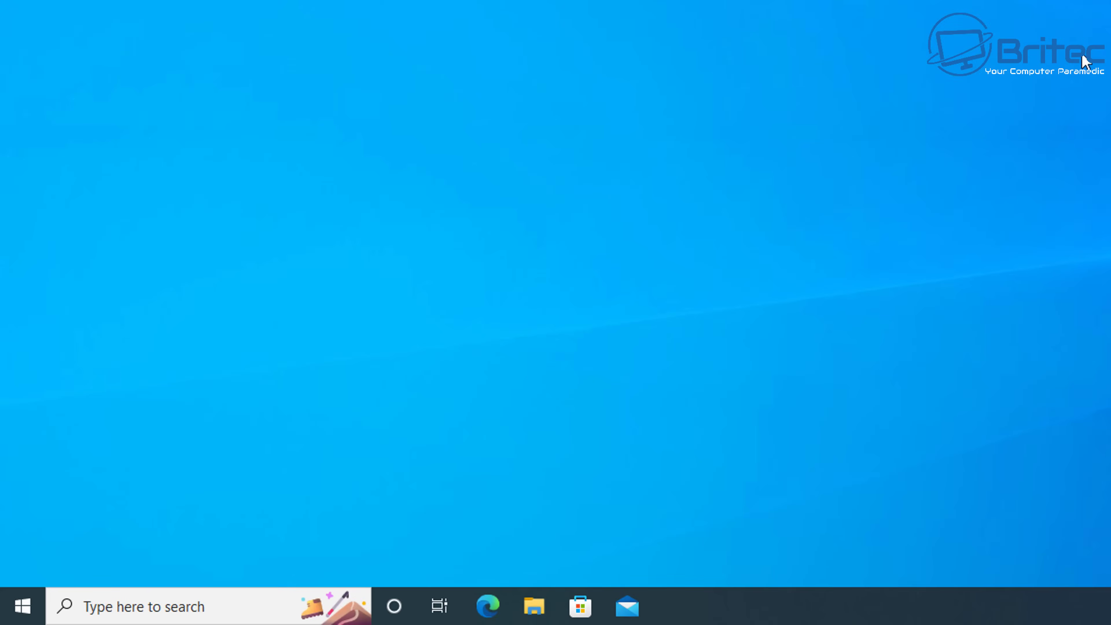
- Launch Command Prompt as administrator by searching for 'cmd' and approving the UAC prompt
left_click(131, 606)
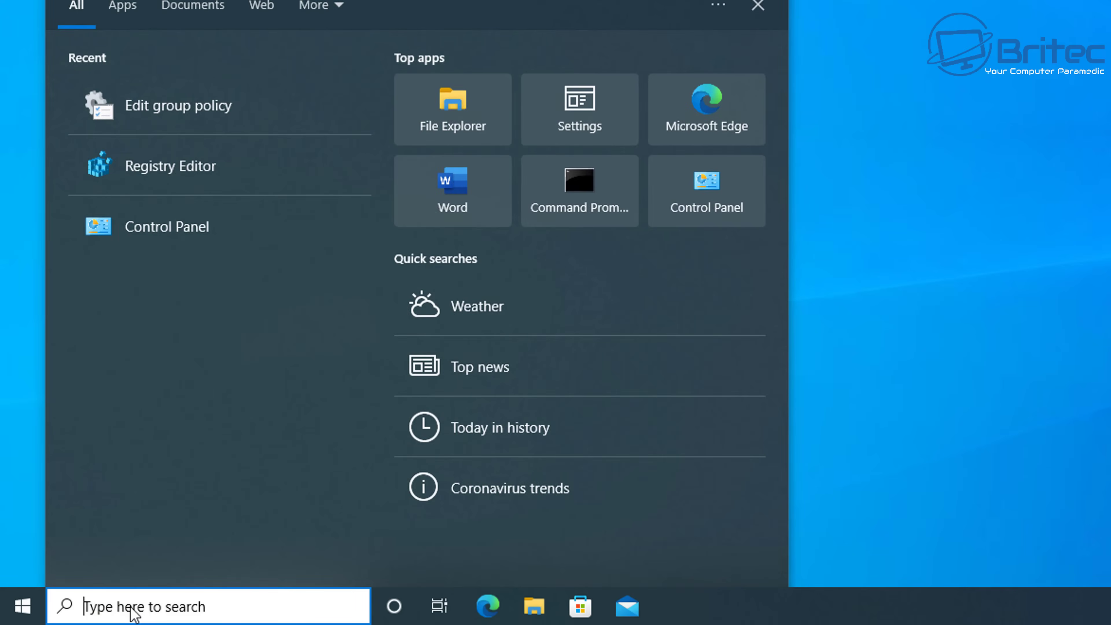
type("cmd")
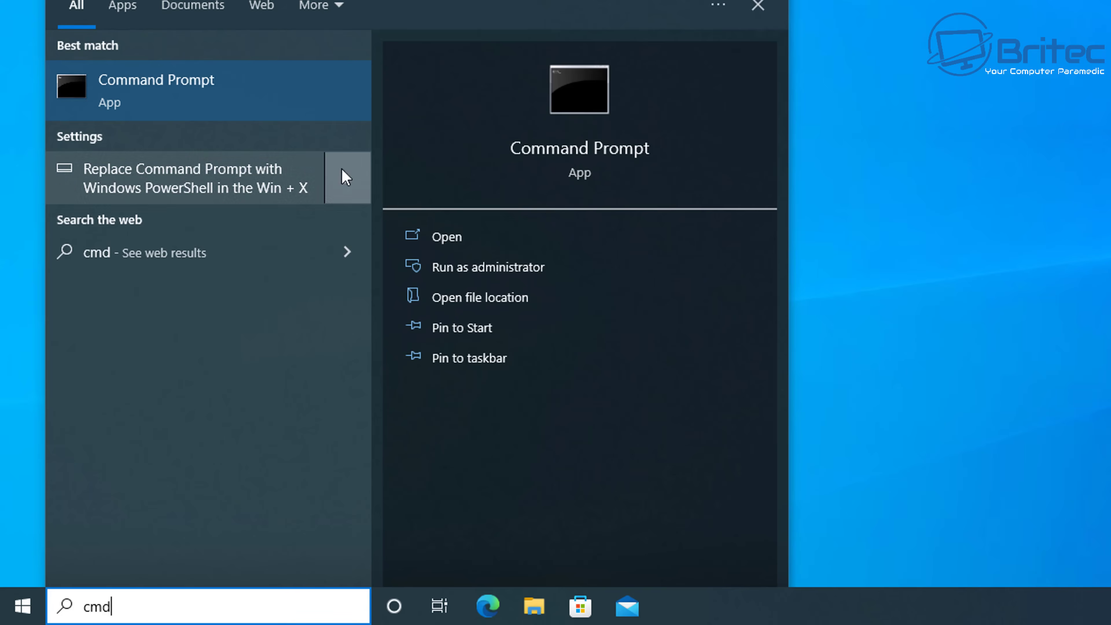
left_click(495, 268)
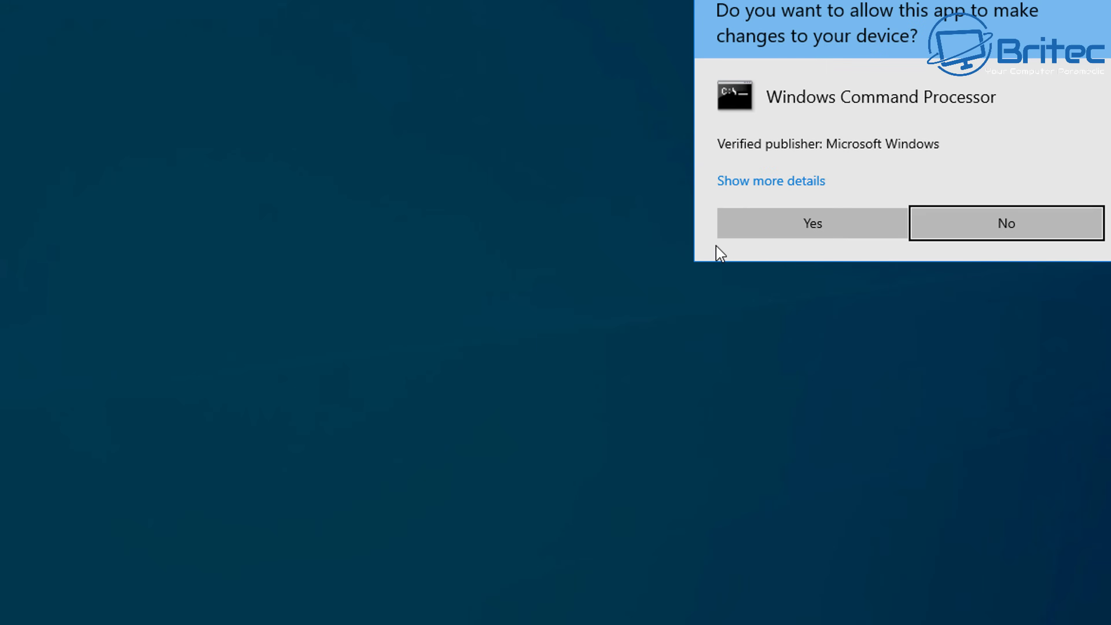
left_click(801, 224)
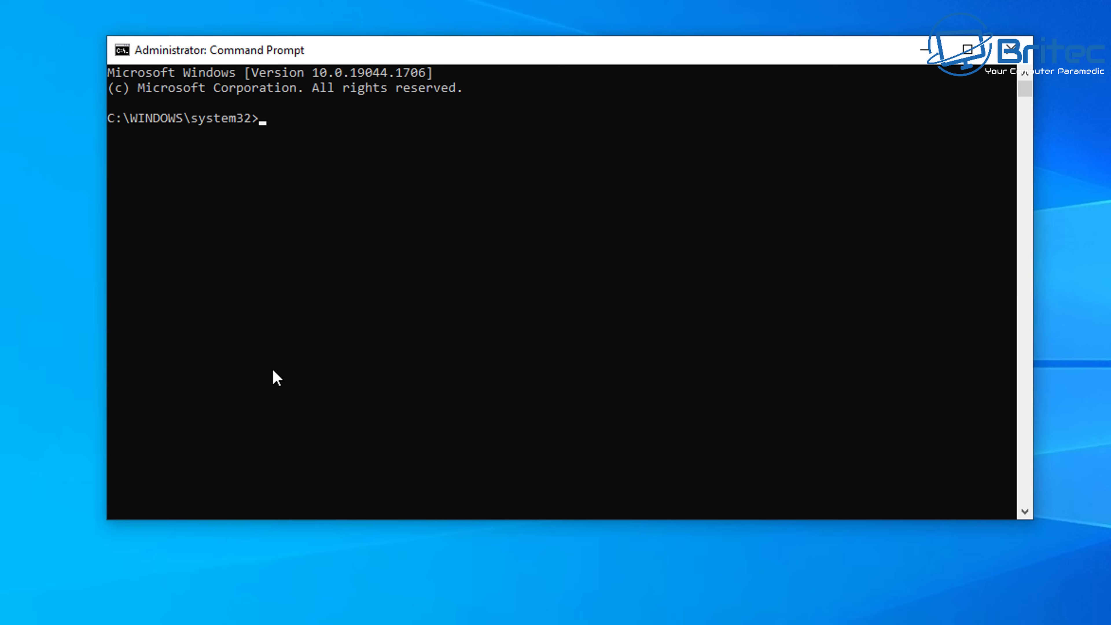
- Run gpupdate /force until the computer policy update succeeds, then close Command Prompt
type("gpupdate /force")
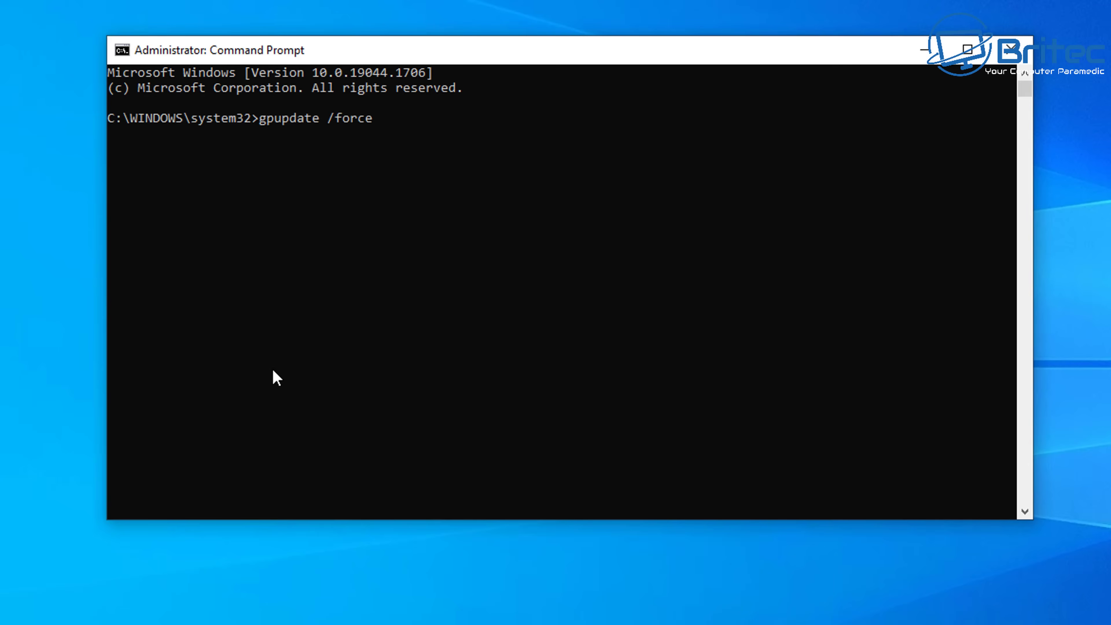
key("Return")
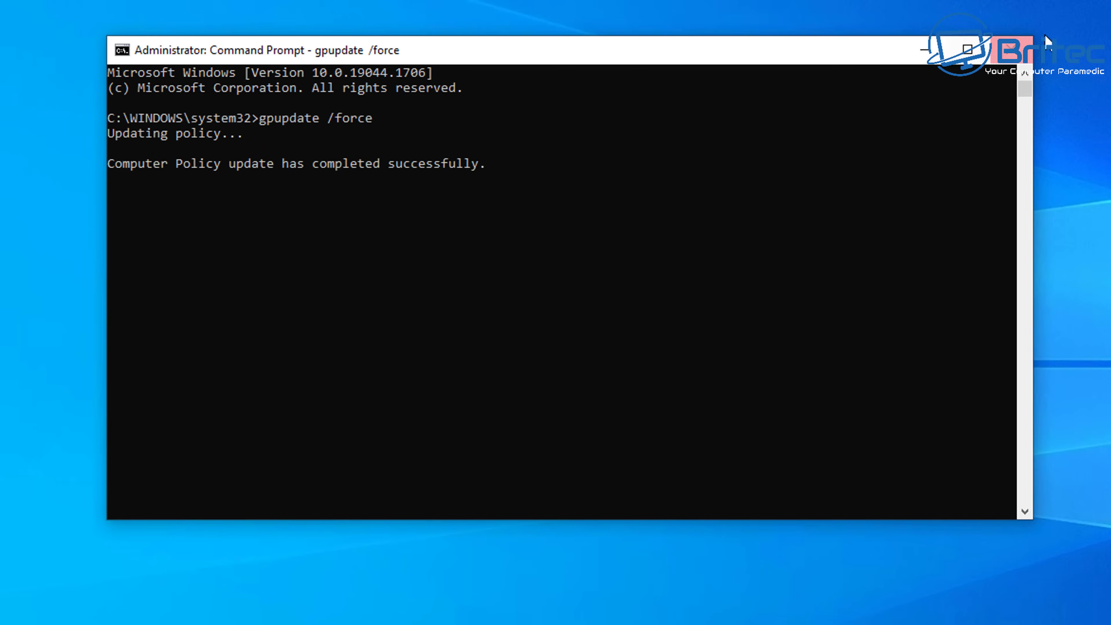
left_click(1010, 49)
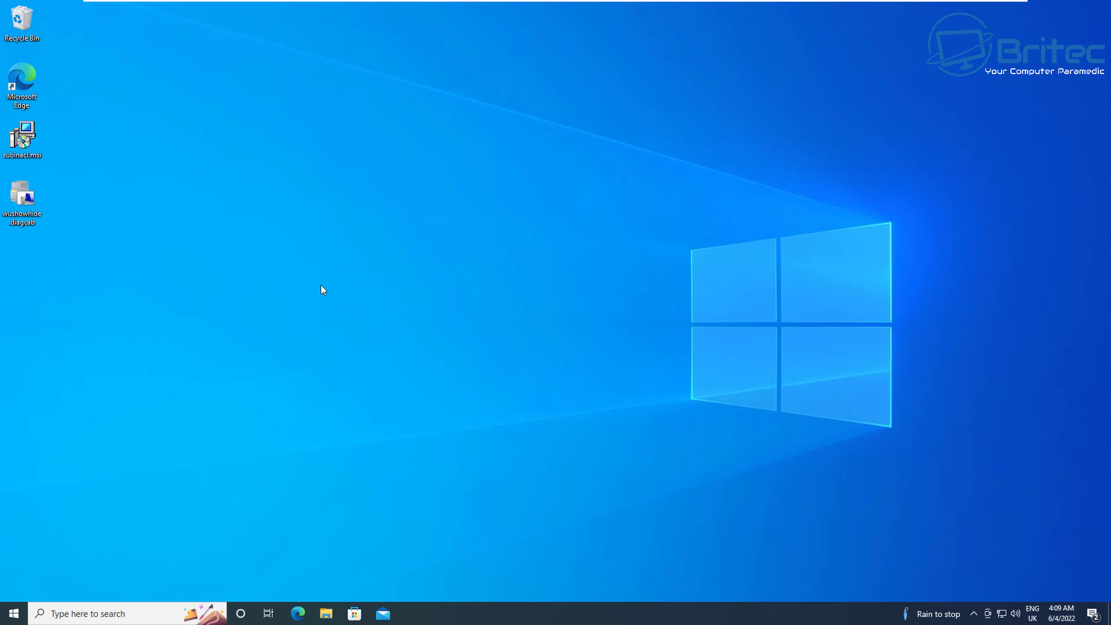
- Open Settings on the Windows Update page and highlight the managed-by-your-organization notice
left_click(13, 614)
left_click(16, 561)
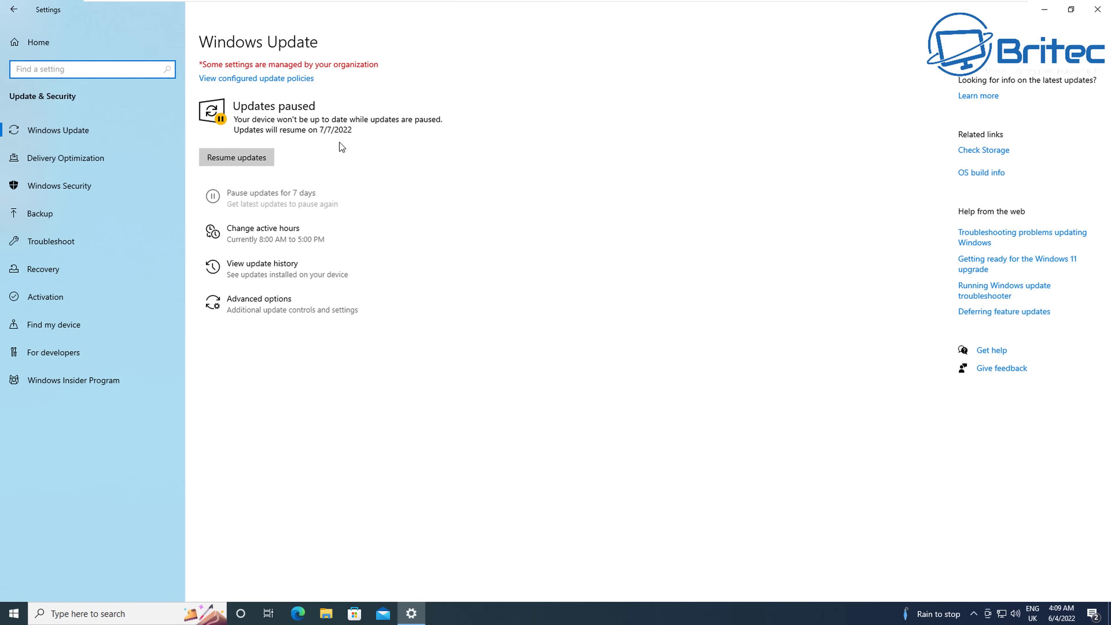
left_click_drag(200, 64, 393, 65)
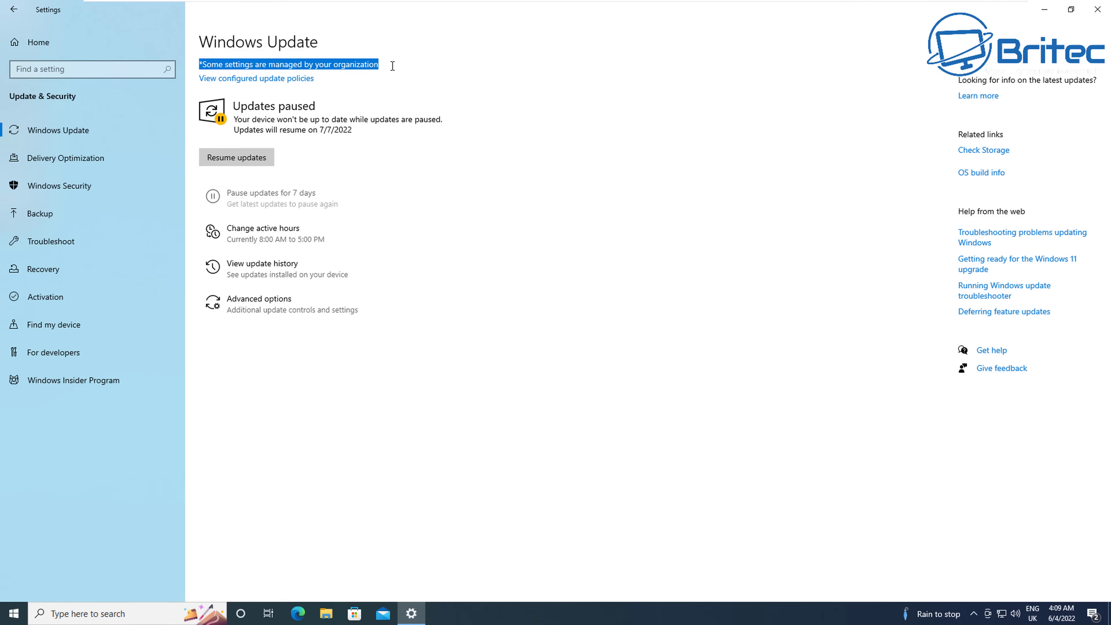
left_click(392, 66)
- Check the pause-until date (7/7/2022) in Advanced options, then view the configured update policies
left_click(246, 308)
left_click(100, 408)
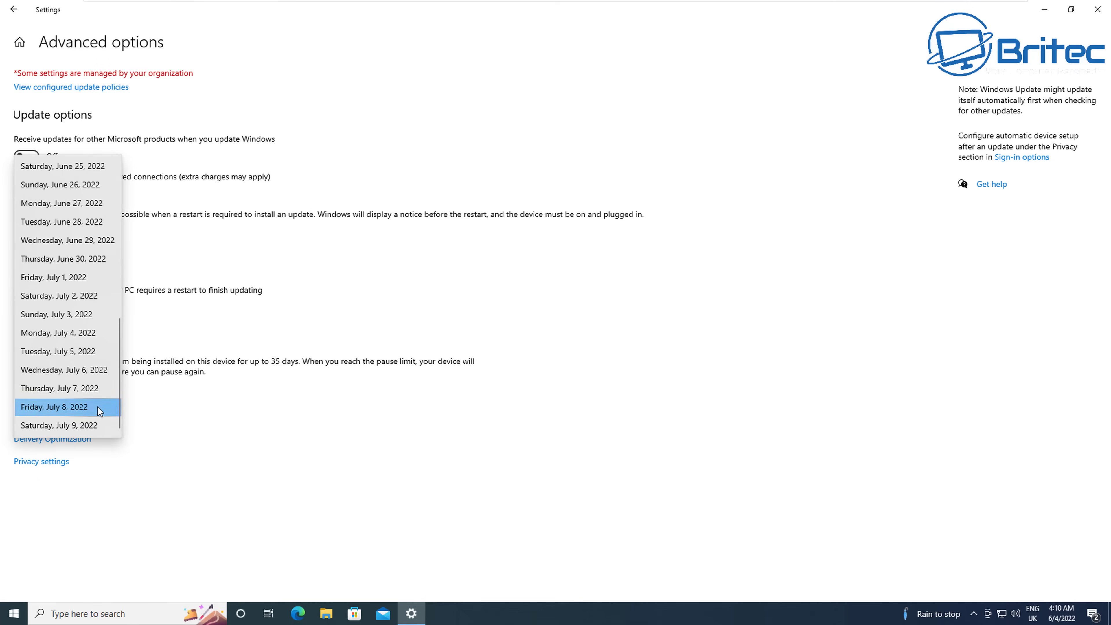
left_click(209, 440)
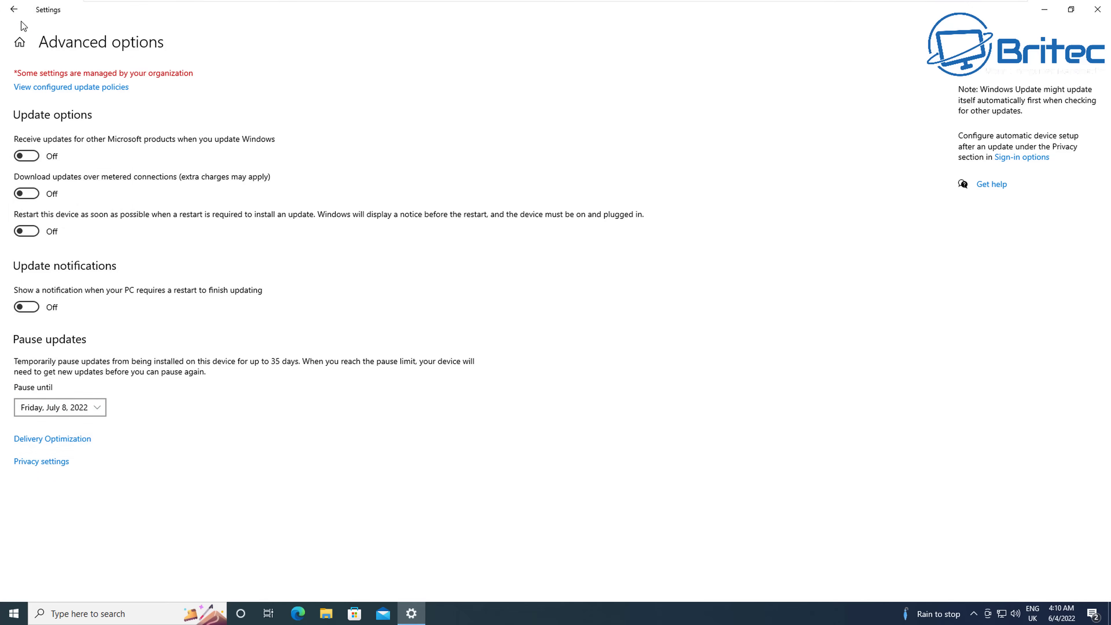
left_click(14, 10)
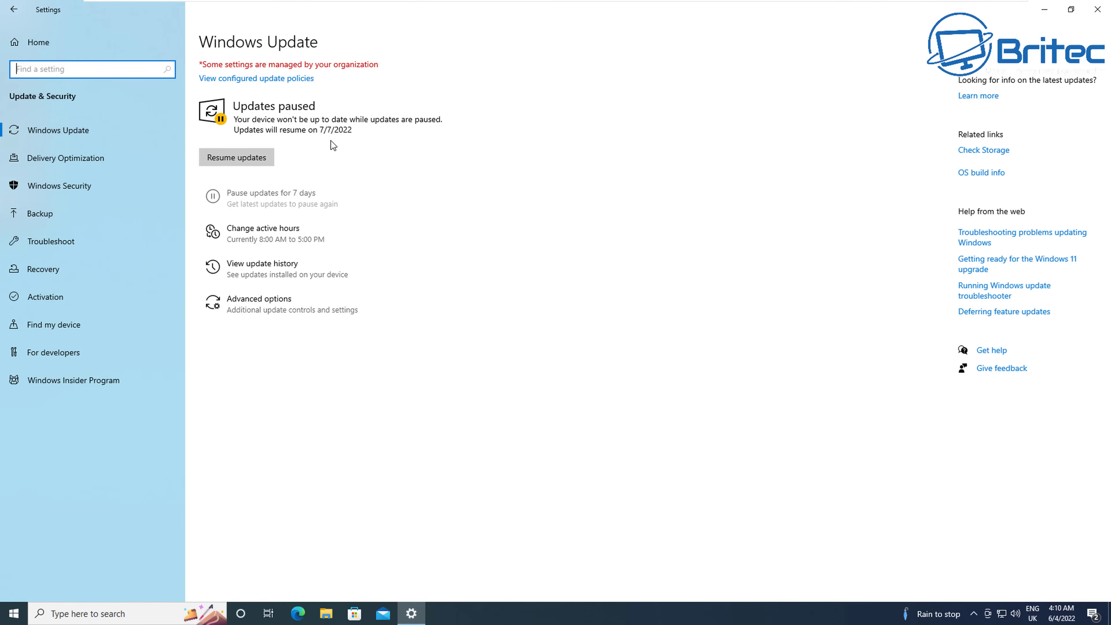
left_click(261, 83)
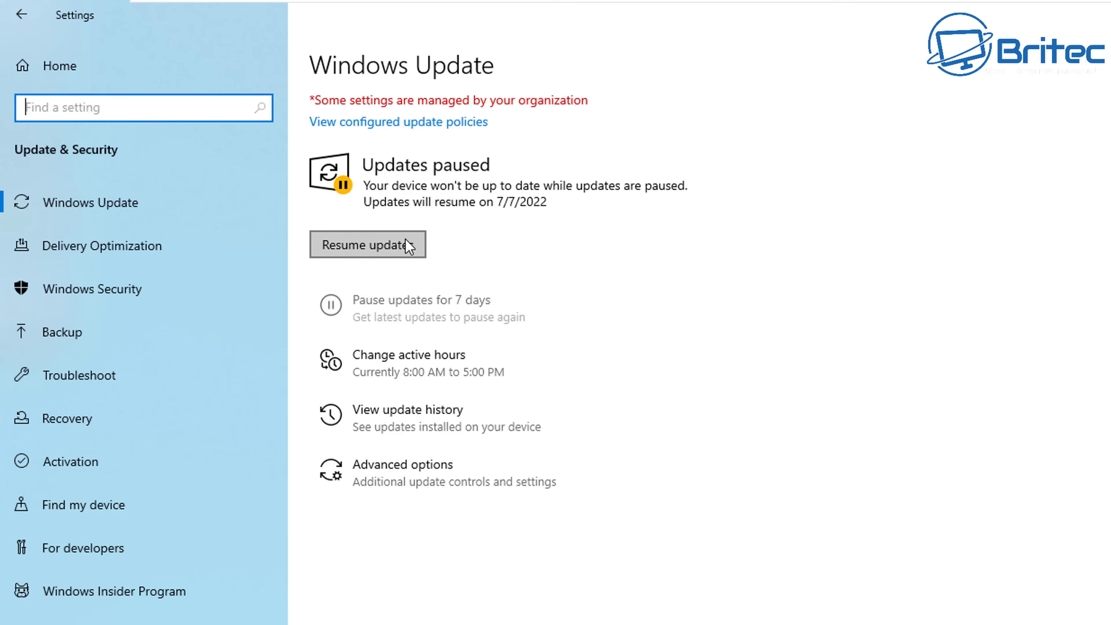
- Resume Windows updates so it starts checking for updates under the 21H2 version policy
left_click(370, 251)
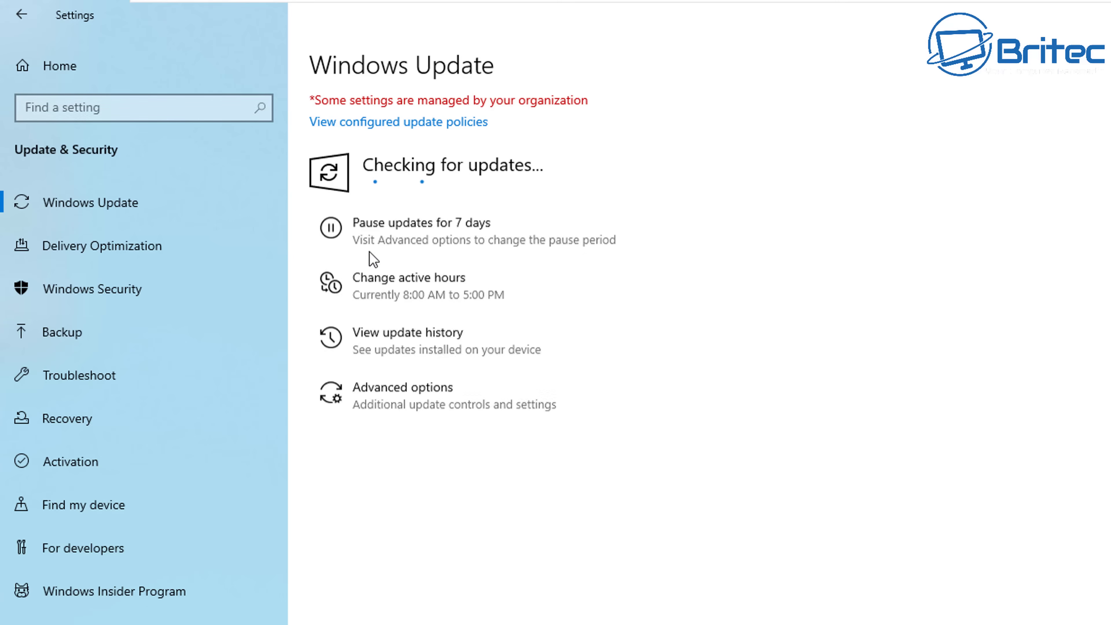